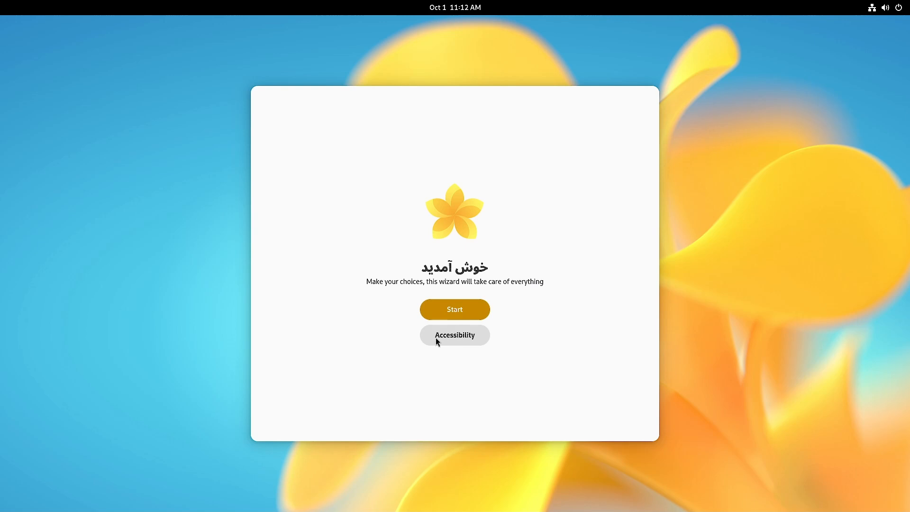
- Start the Vanilla OS First Setup wizard from the welcome screen
click(449, 312)
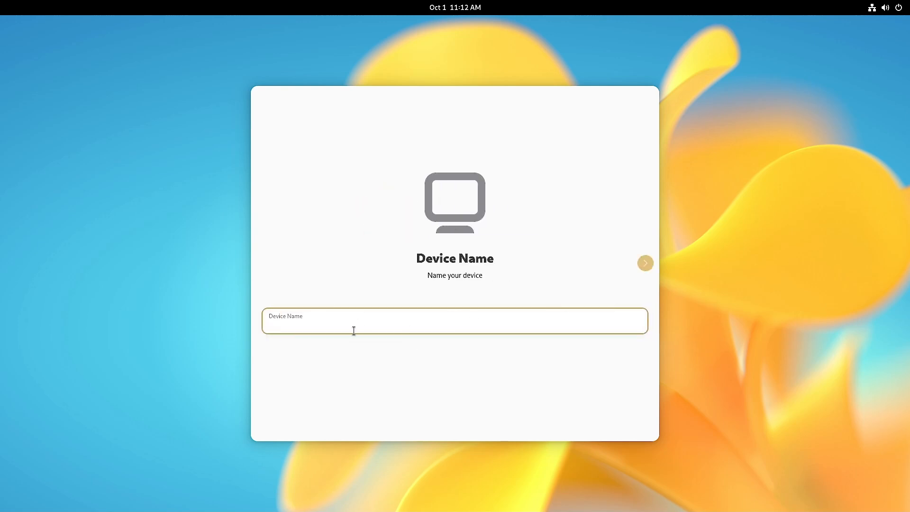
- Enter the device name, correct it to lowercase 'sam-pc', and continue
text(sam-PC)
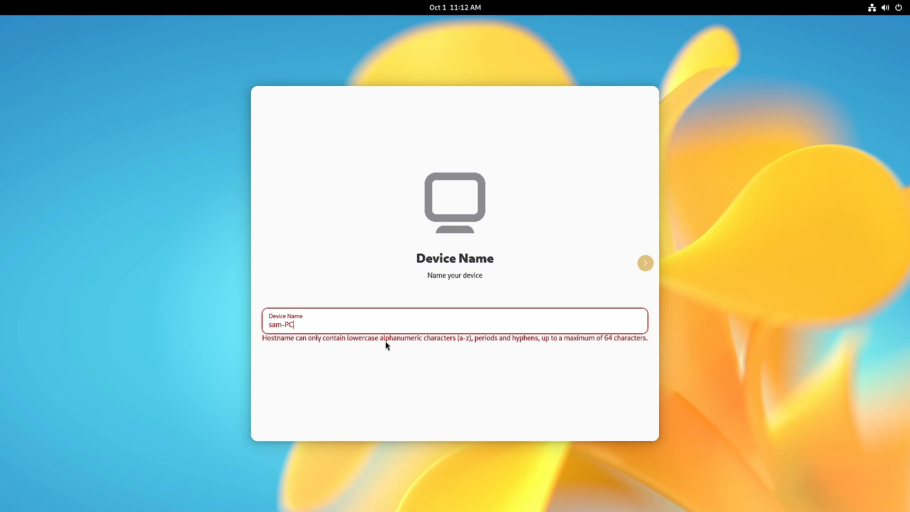
click(286, 325)
key(BackSpace)
key(Delete)
key(Delete)
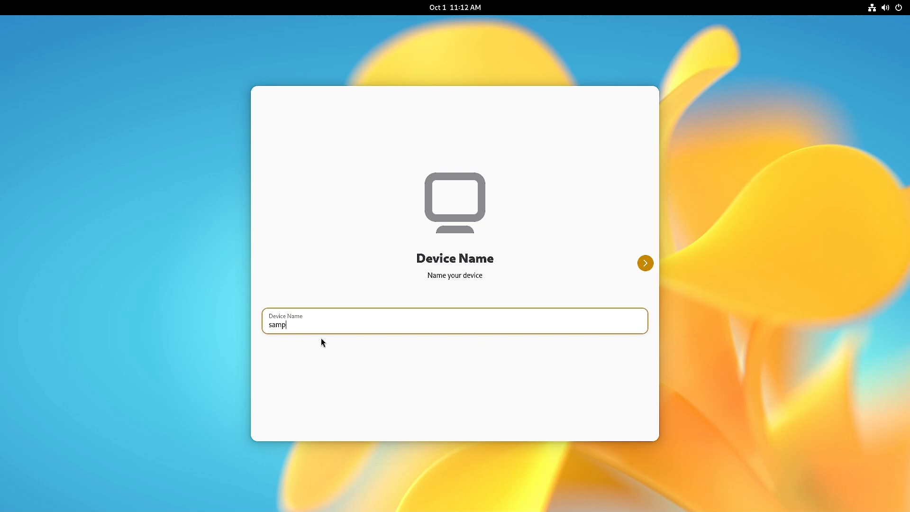
text(c)
key(Left)
key(Left)
text(-)
click(300, 324)
click(643, 267)
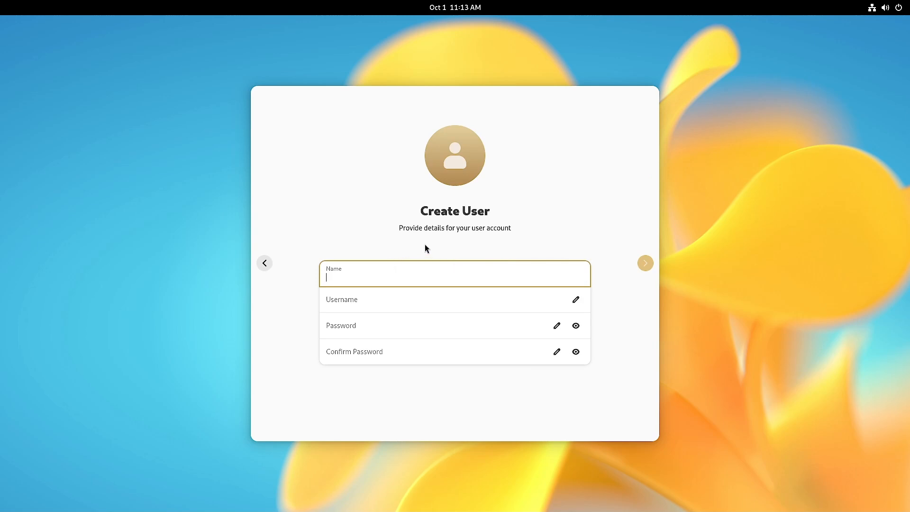
- Create the user account with the user's name and a matching password, then log in now
text(sam)
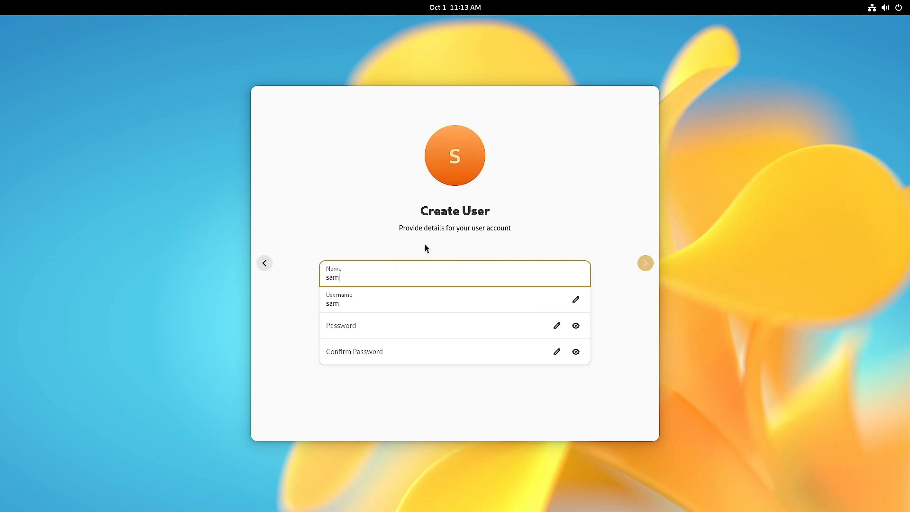
click(371, 333)
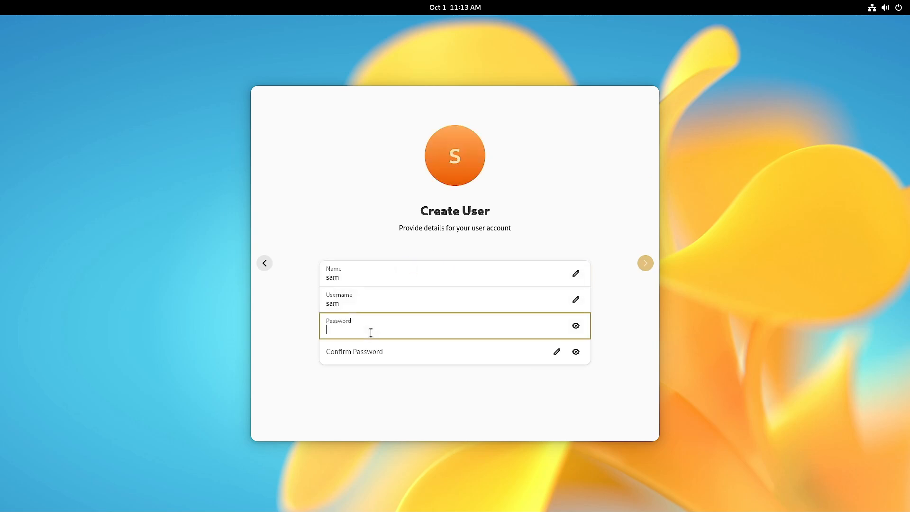
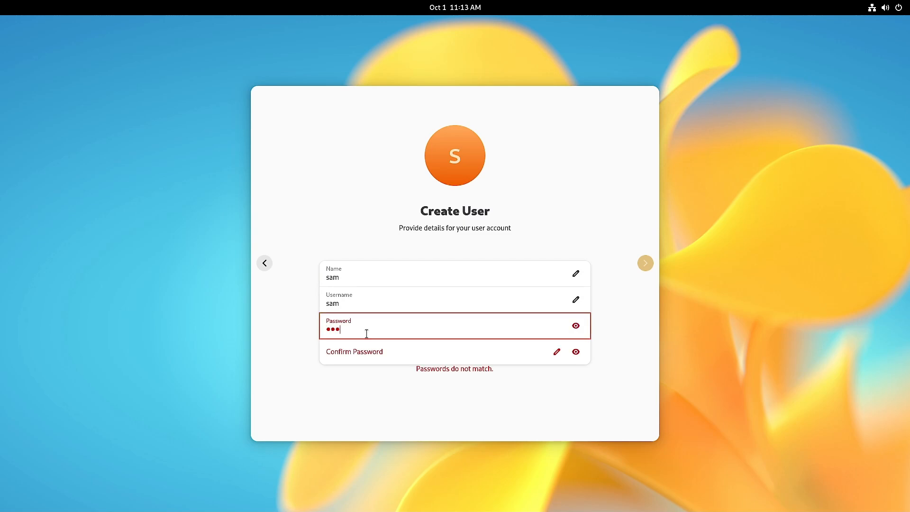
click(366, 357)
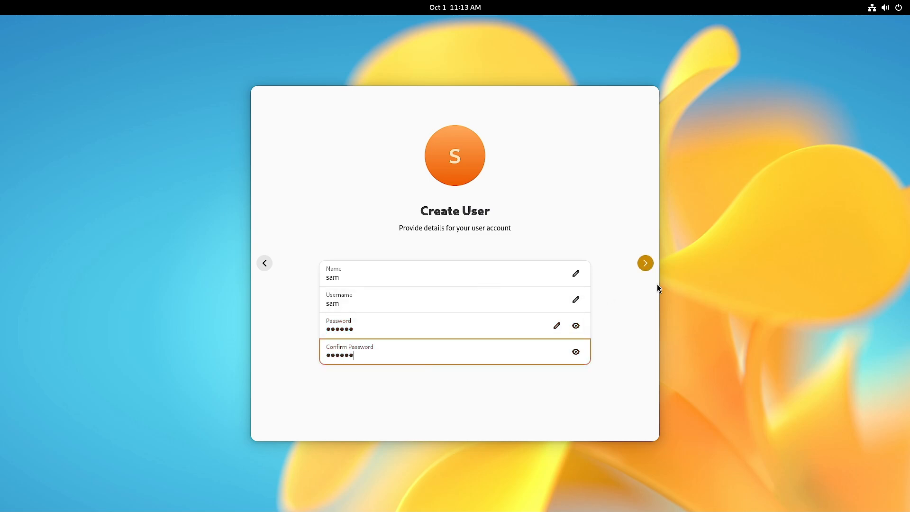
click(647, 264)
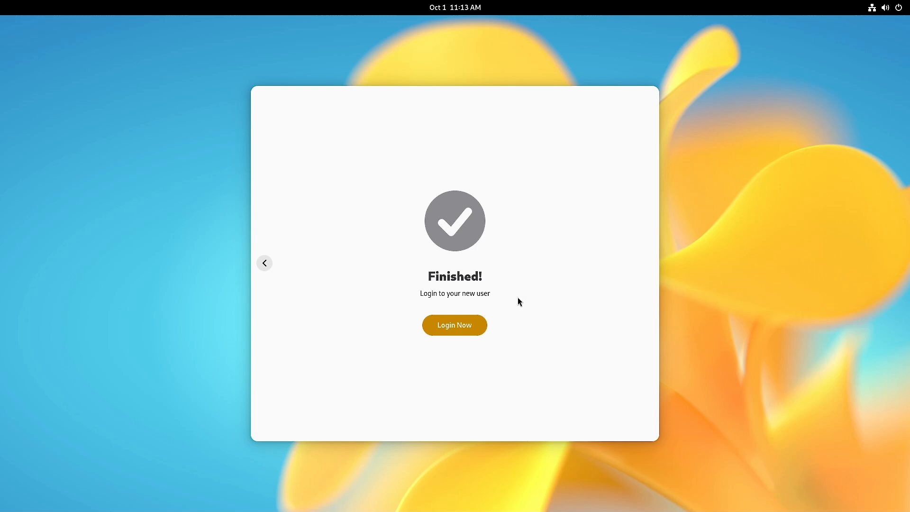
click(450, 330)
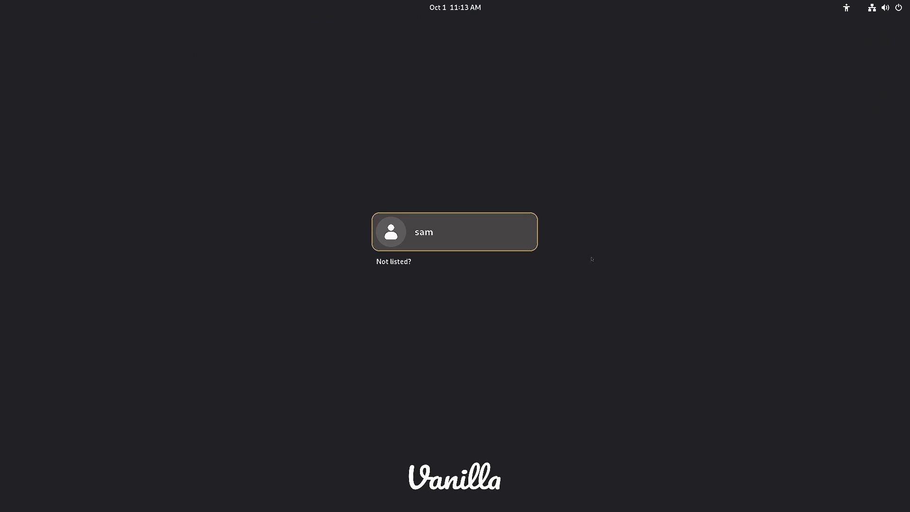
- Sign in as the new user in the GNOME session with the account password
click(443, 241)
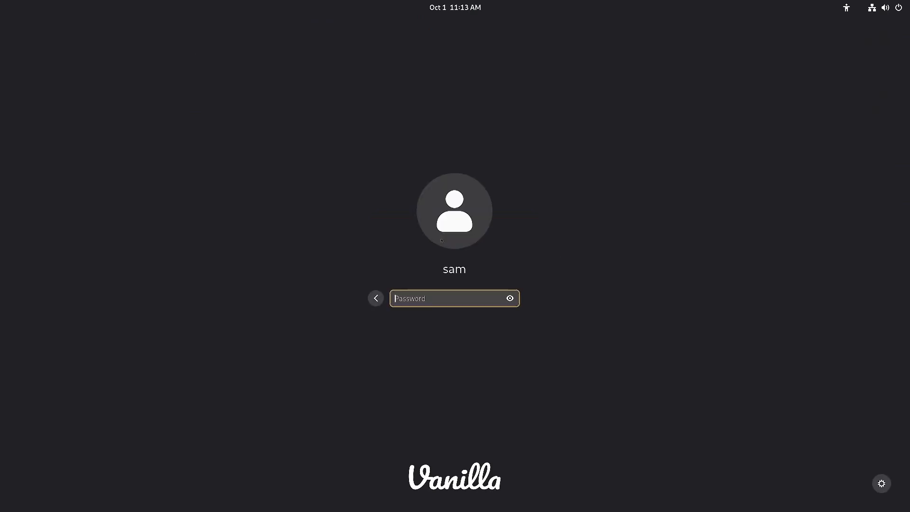
click(882, 484)
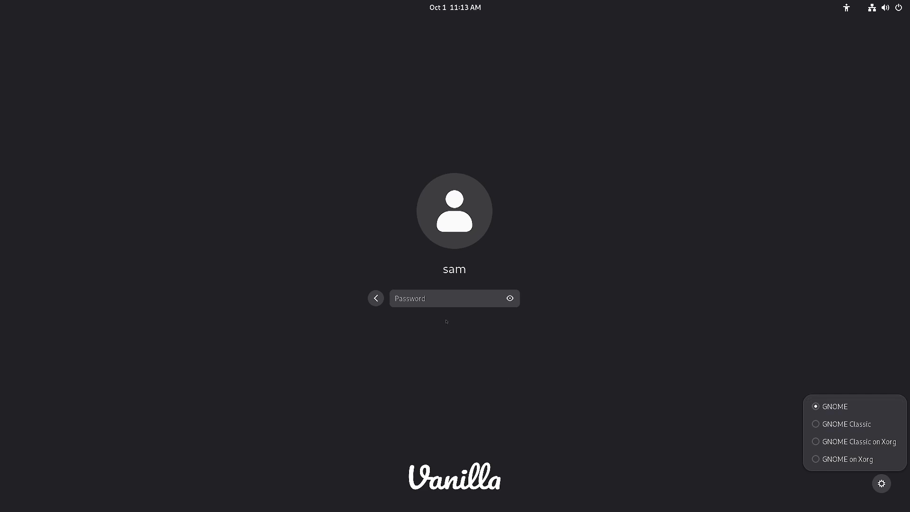
click(439, 299)
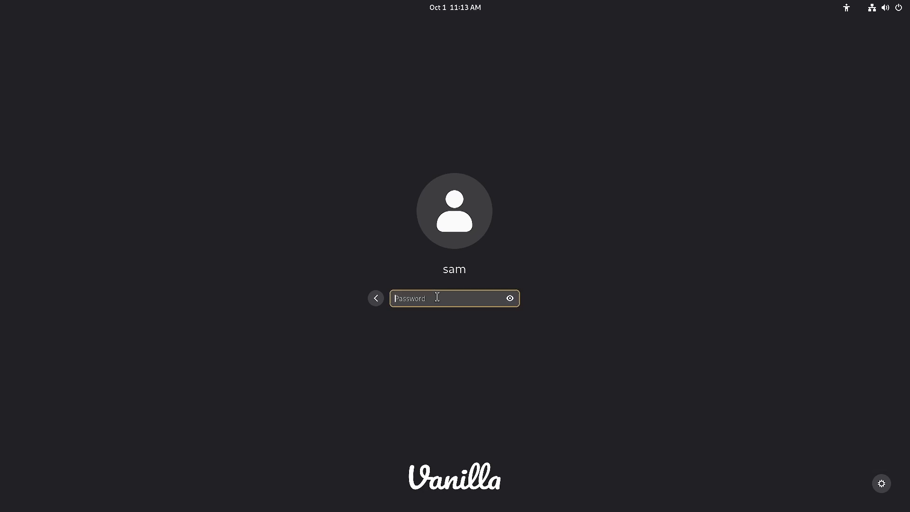
text(••••••)
key(Return)
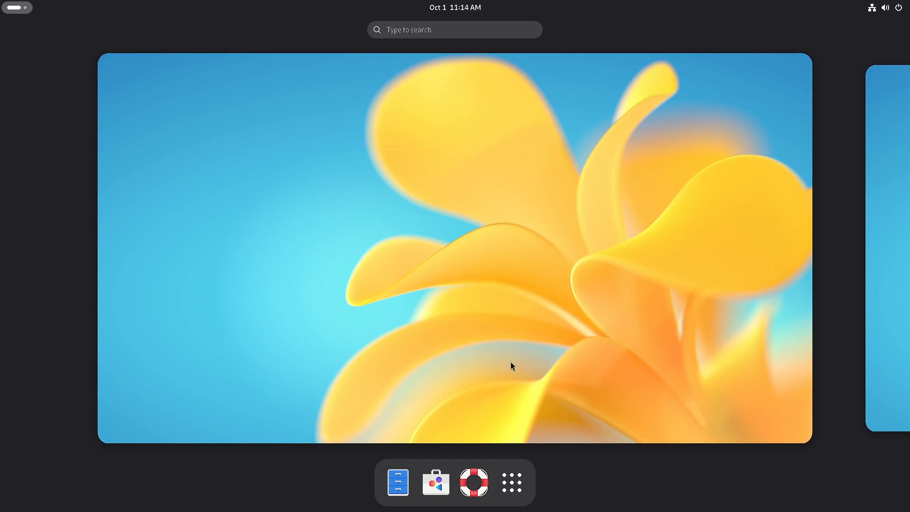
- Find the First Setup window in the Activities overview and bring it to the desktop
click(549, 342)
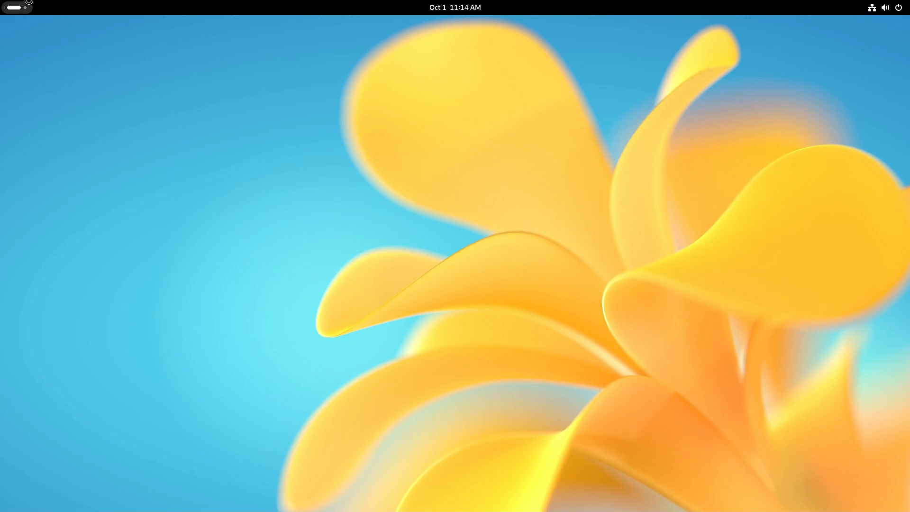
click(12, 8)
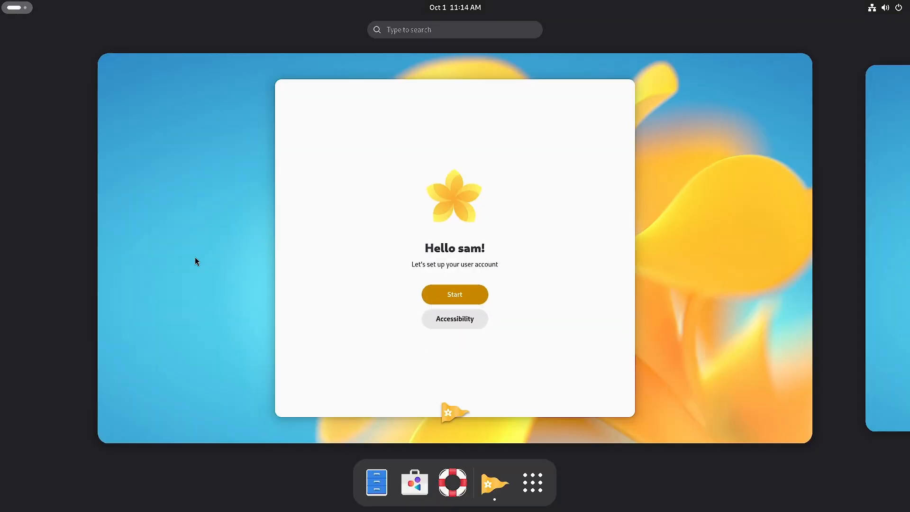
click(195, 258)
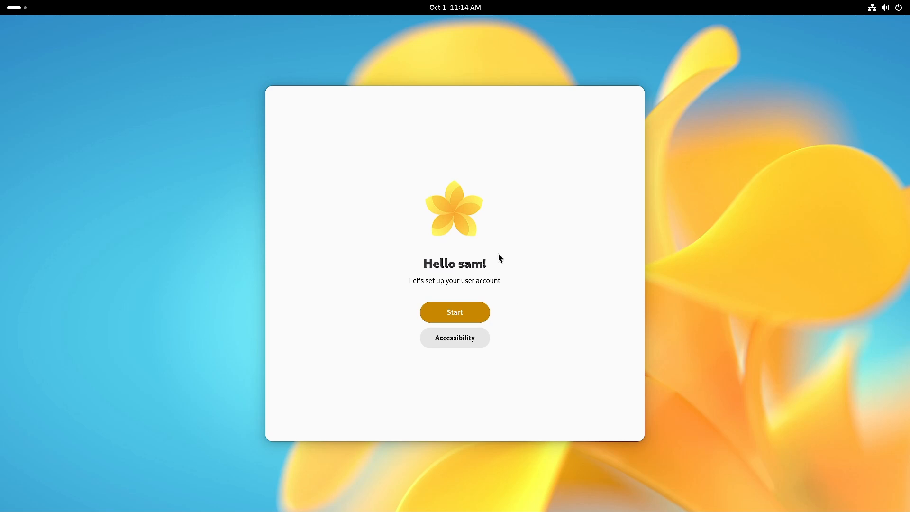
click(452, 341)
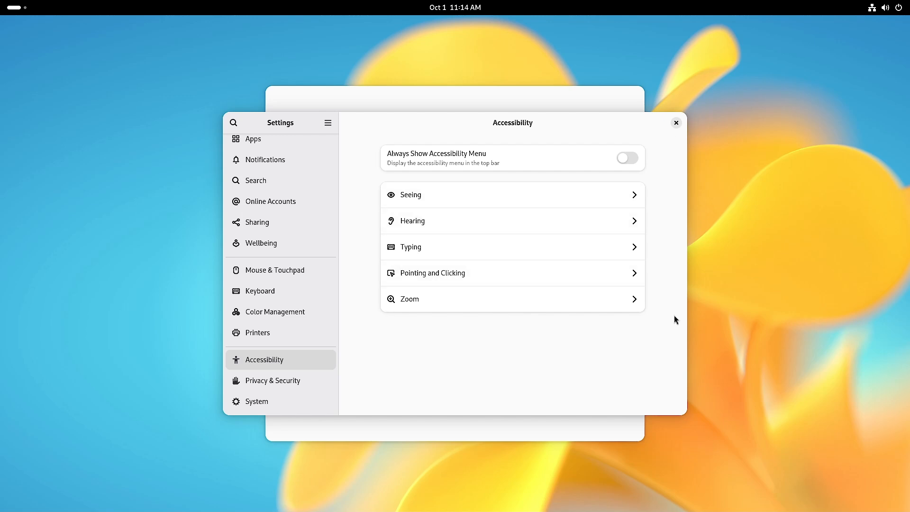
click(676, 124)
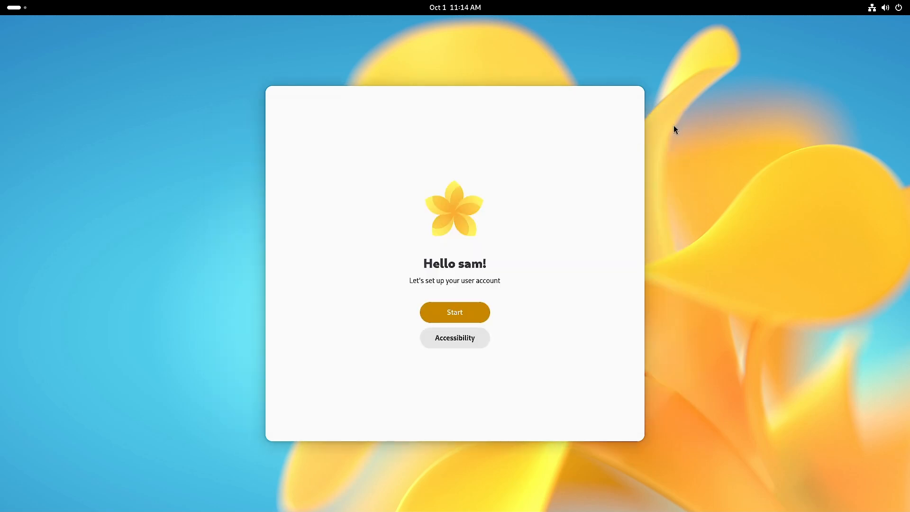
- Begin the account setup and keep the Light color scheme
click(461, 312)
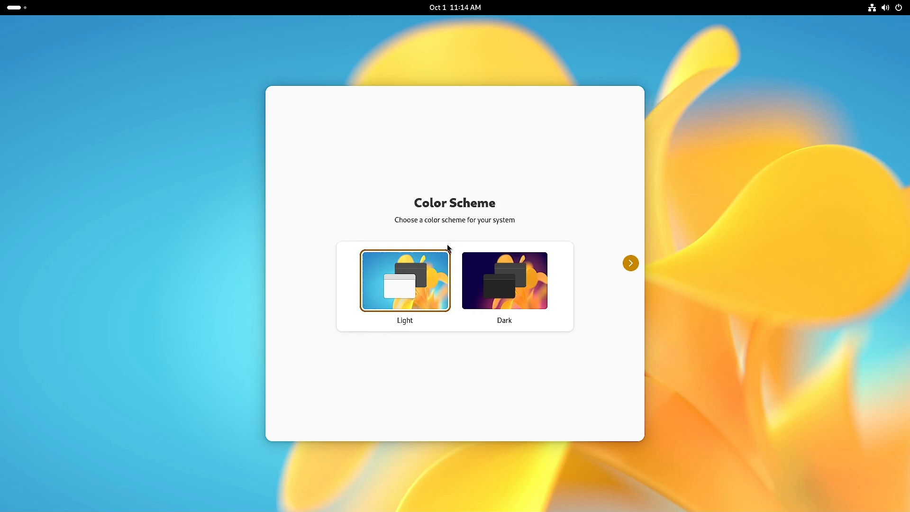
click(632, 264)
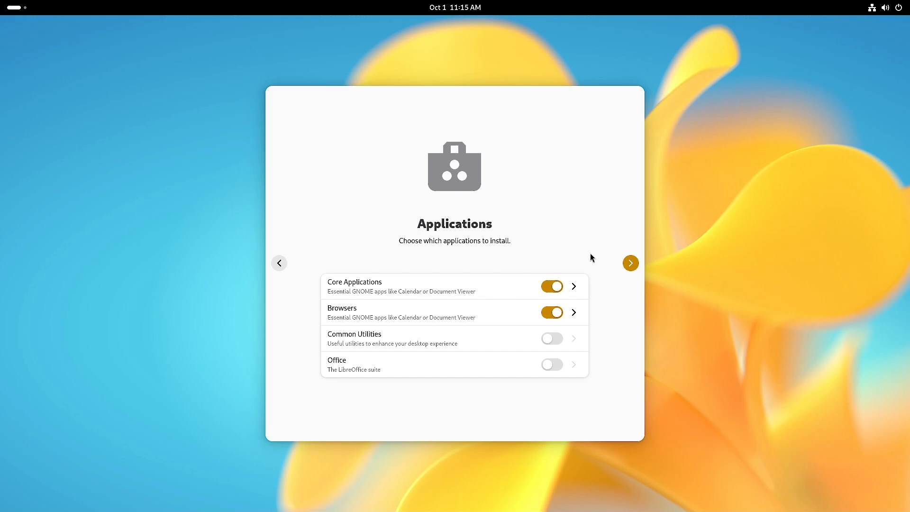
- Enable Office applications with OnlyOffice instead of LibreOffice
click(574, 370)
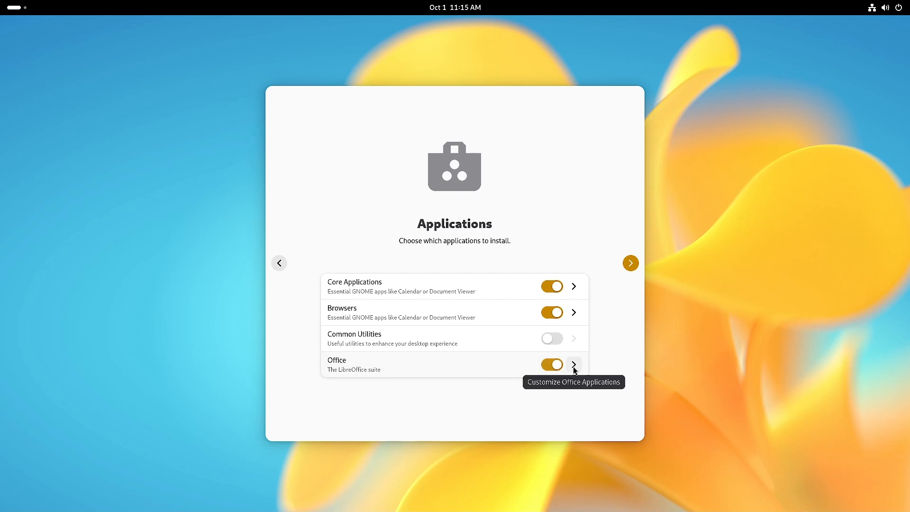
click(574, 366)
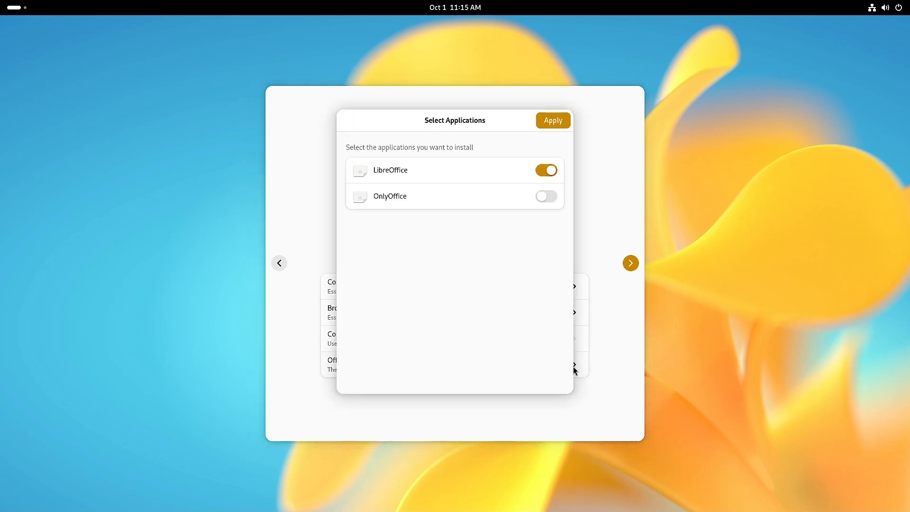
click(541, 172)
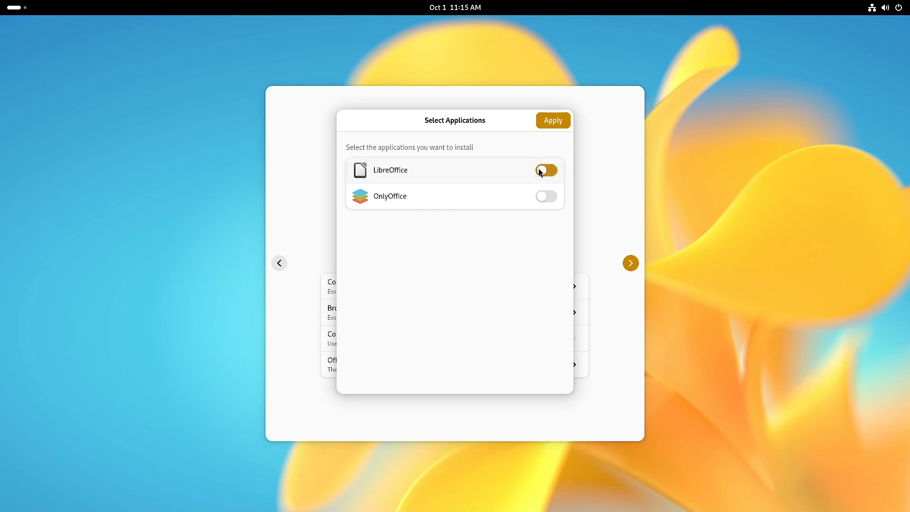
click(551, 197)
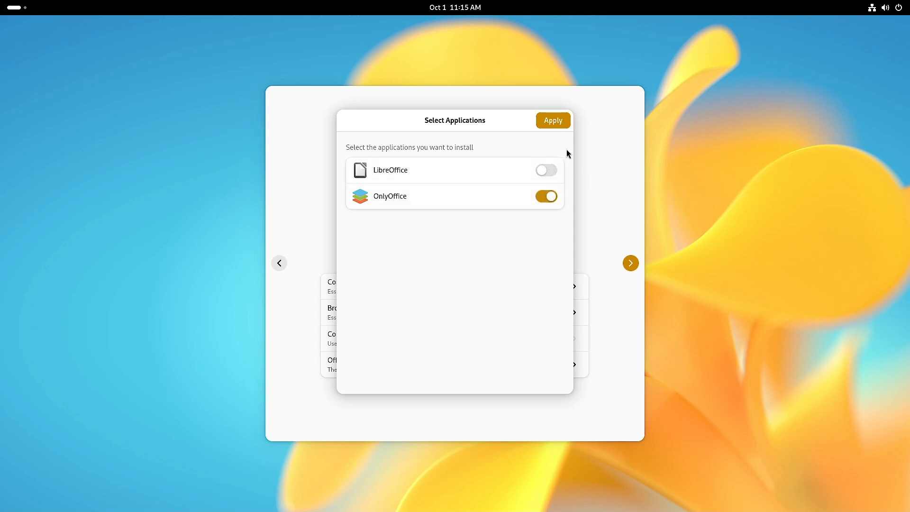
click(552, 122)
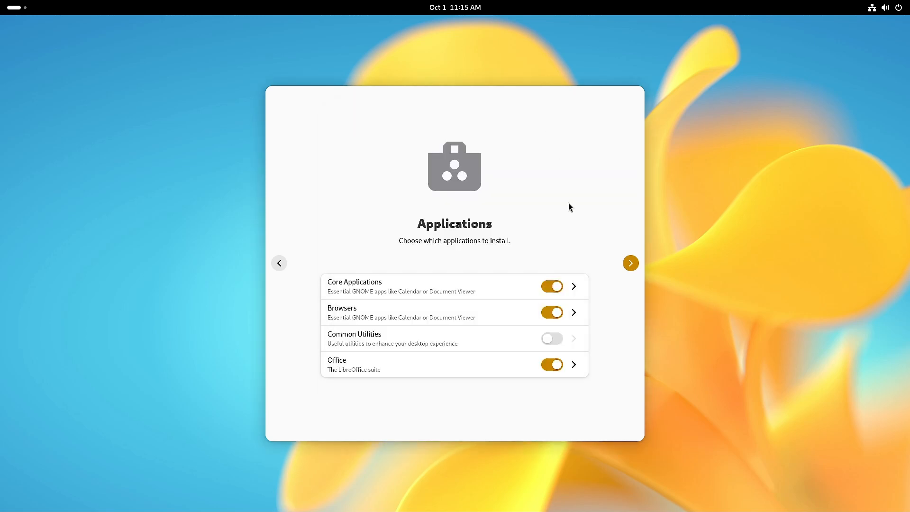
- Enable Common Utilities and browse its list of utility applications
click(556, 339)
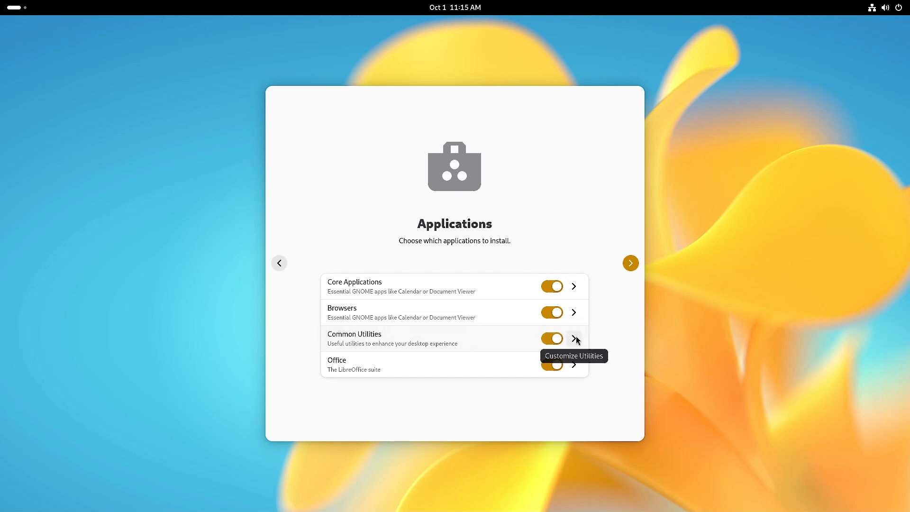
click(575, 339)
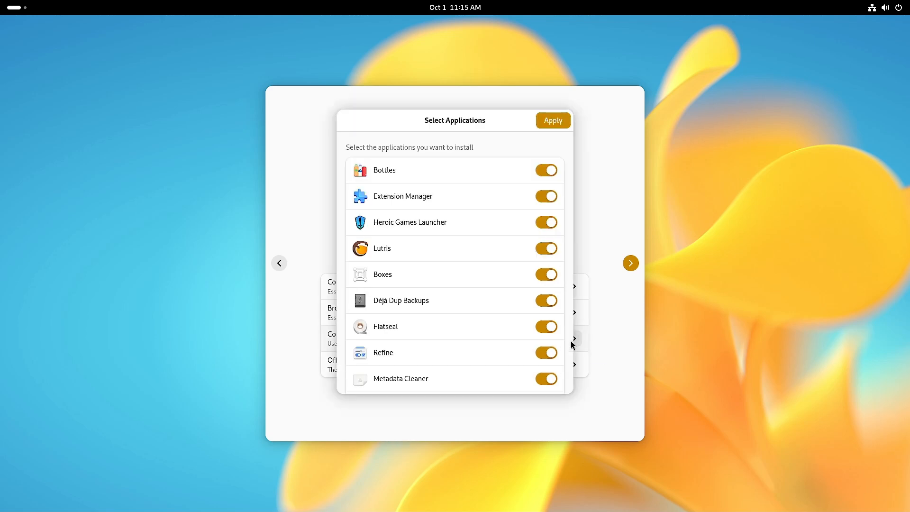
scroll(569, 332, down, 5)
scroll(567, 232, up, 5)
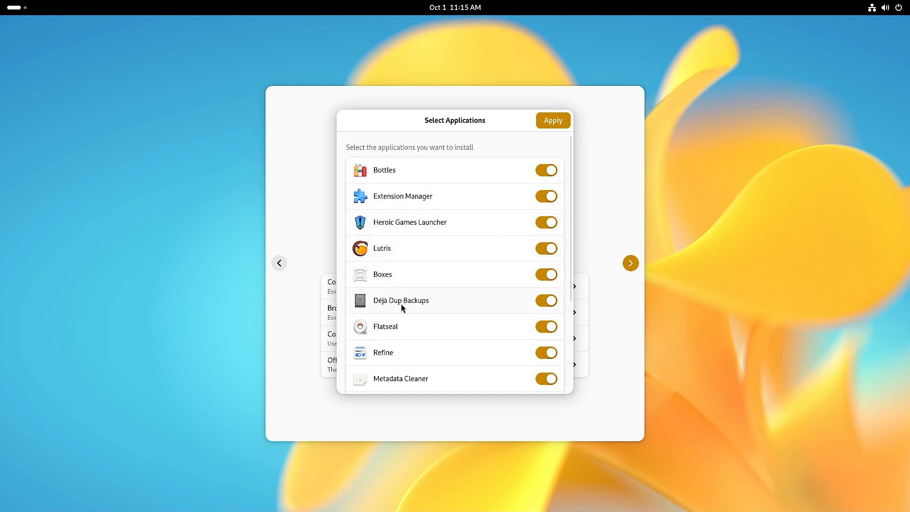
scroll(429, 338, down, 3)
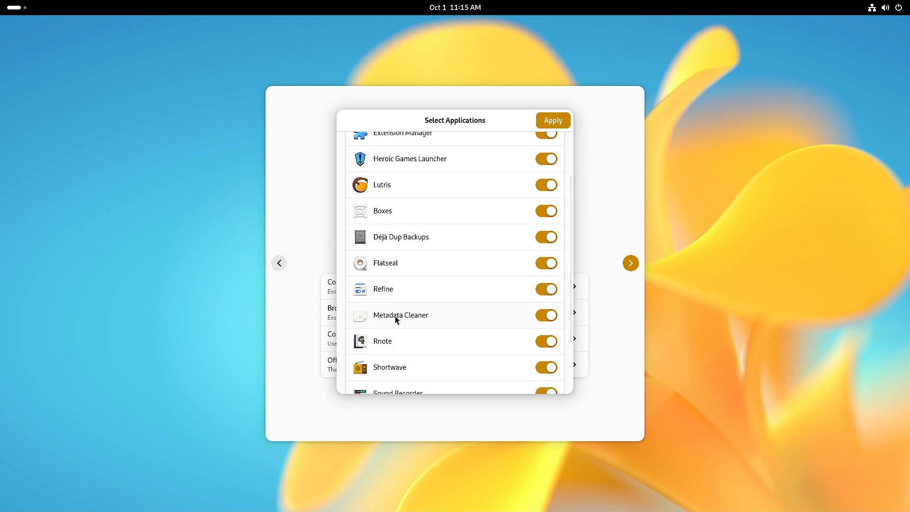
scroll(397, 340, down, 2)
scroll(408, 346, down, 2)
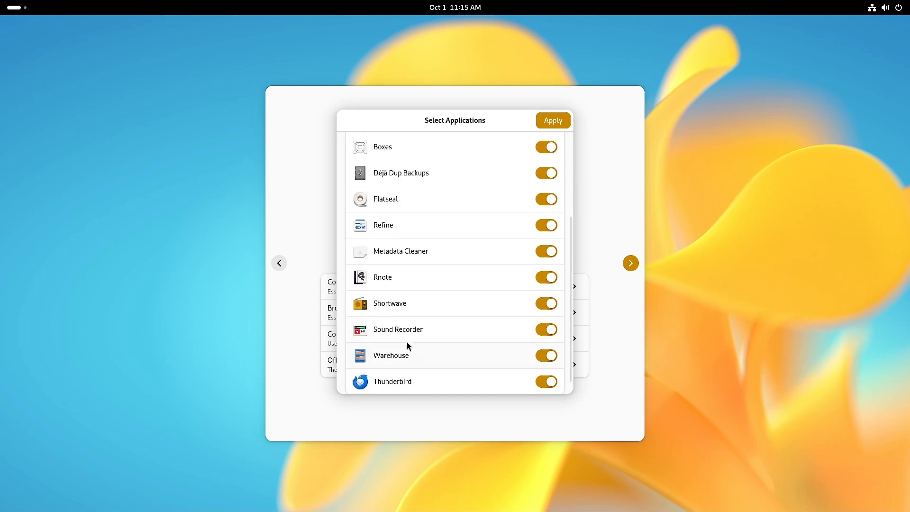
scroll(441, 350, down, 1)
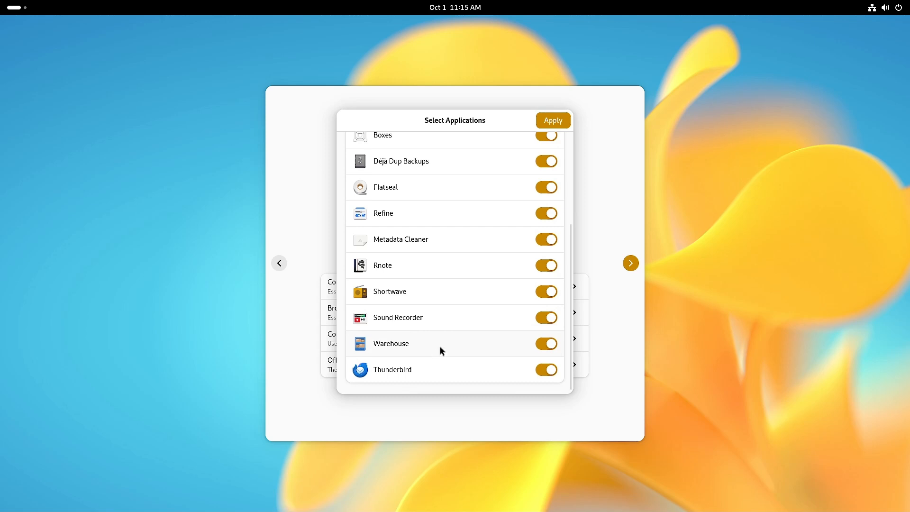
- Exclude Thunderbird and Lutris from the utilities and apply the selection
click(543, 371)
scroll(559, 317, up, 5)
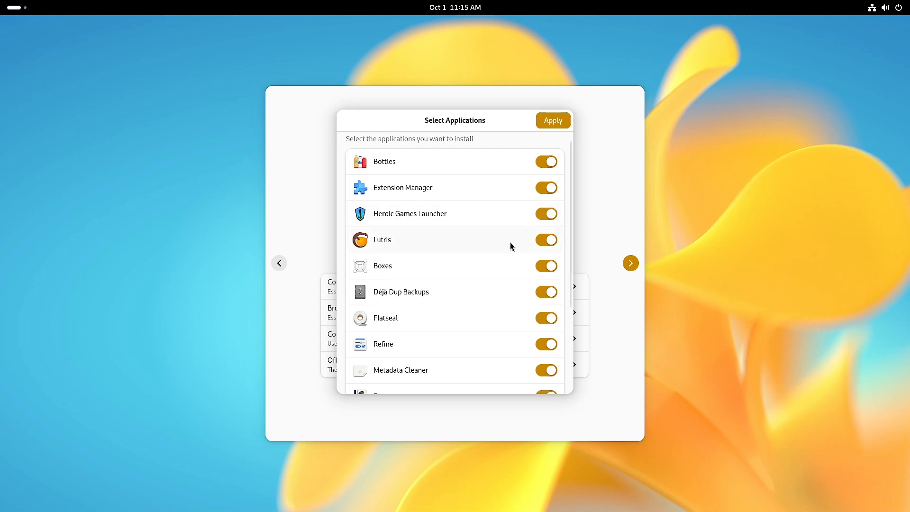
click(546, 242)
scroll(441, 339, down, 3)
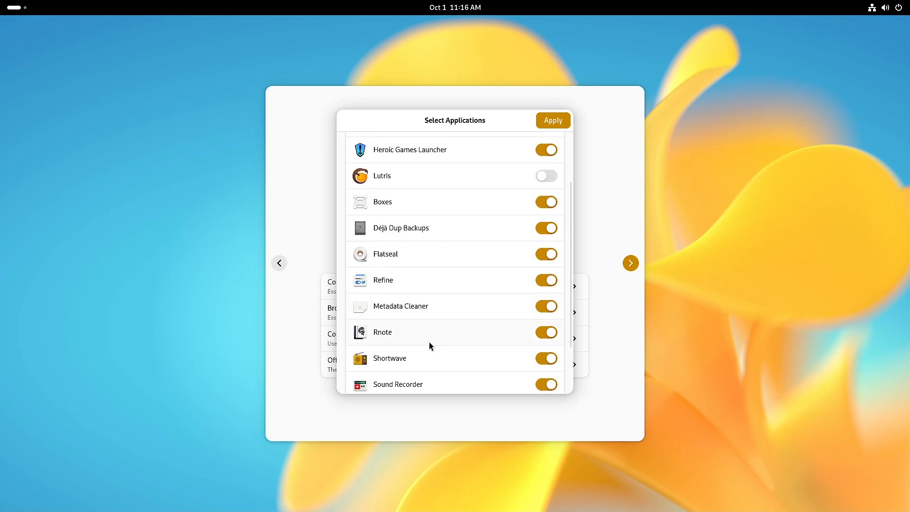
scroll(470, 339, down, 3)
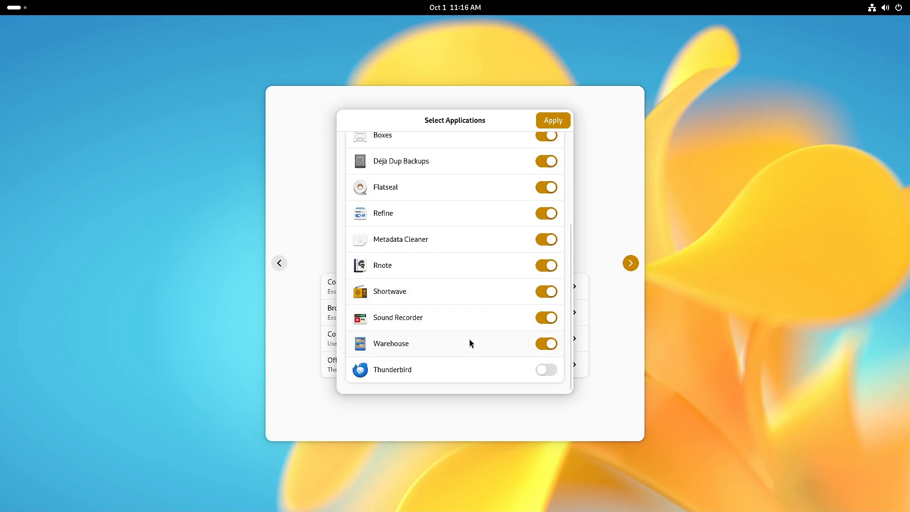
scroll(469, 340, up, 6)
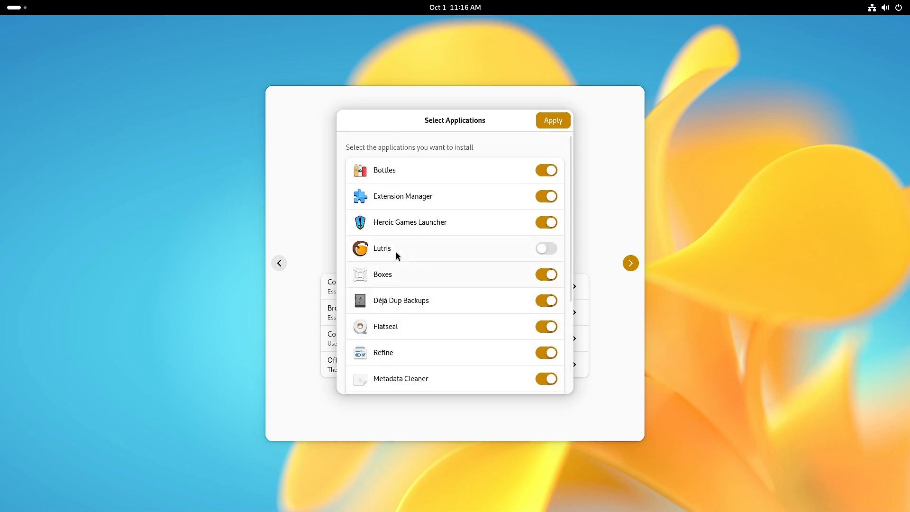
scroll(469, 259, down, 6)
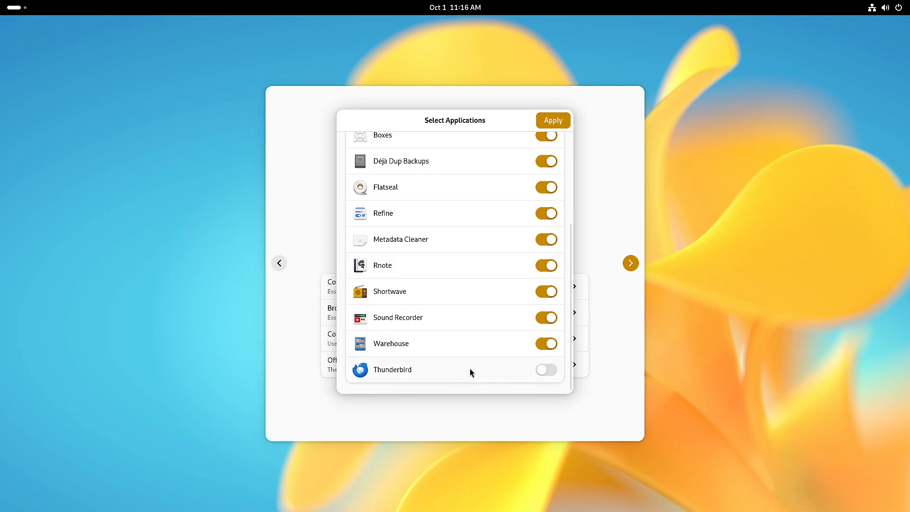
scroll(468, 373, up, 6)
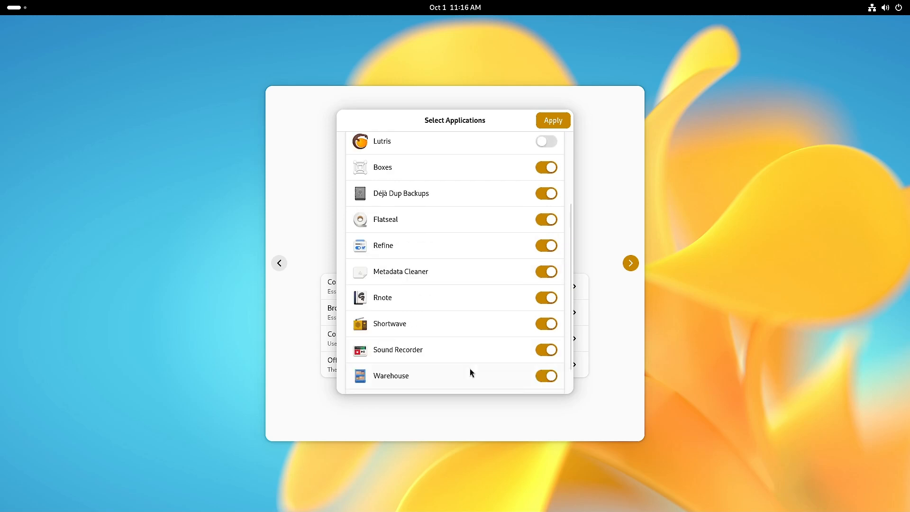
click(553, 121)
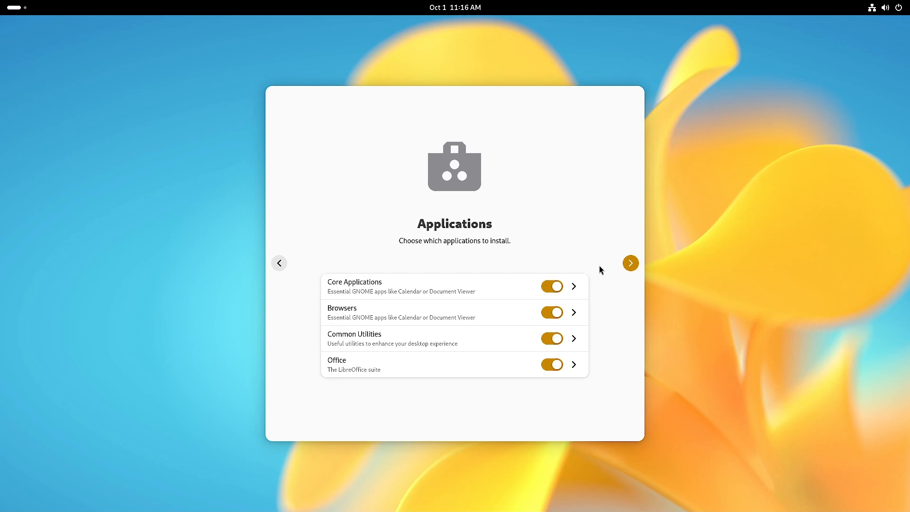
- Start installing the chosen applications and scroll through the Progress page's install steps
click(630, 262)
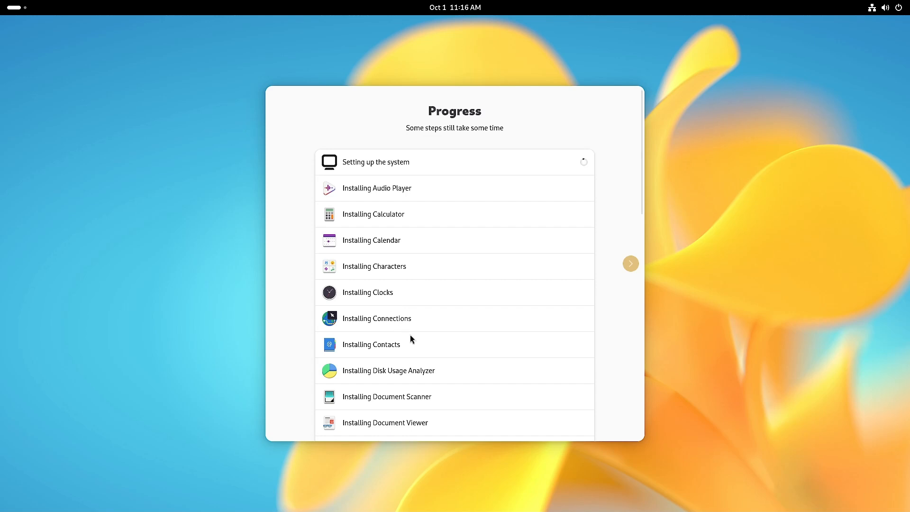
scroll(400, 349, down, 3)
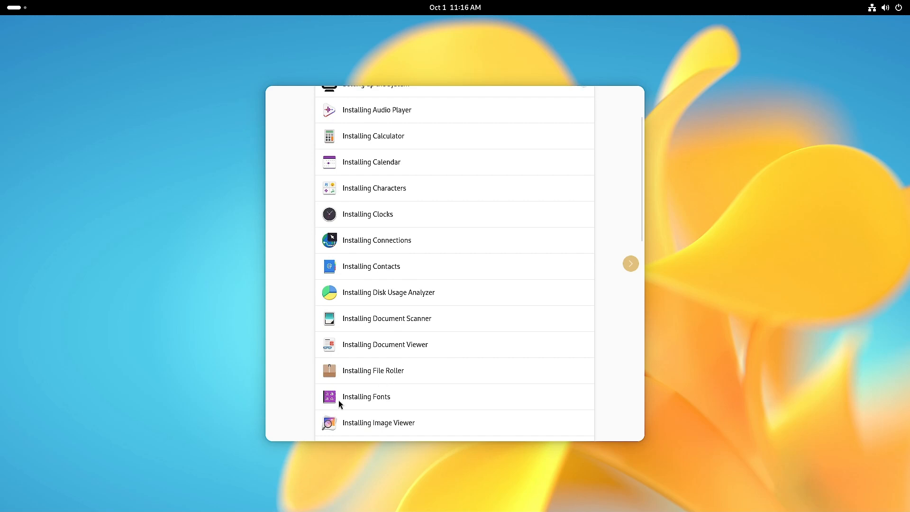
scroll(413, 400, down, 3)
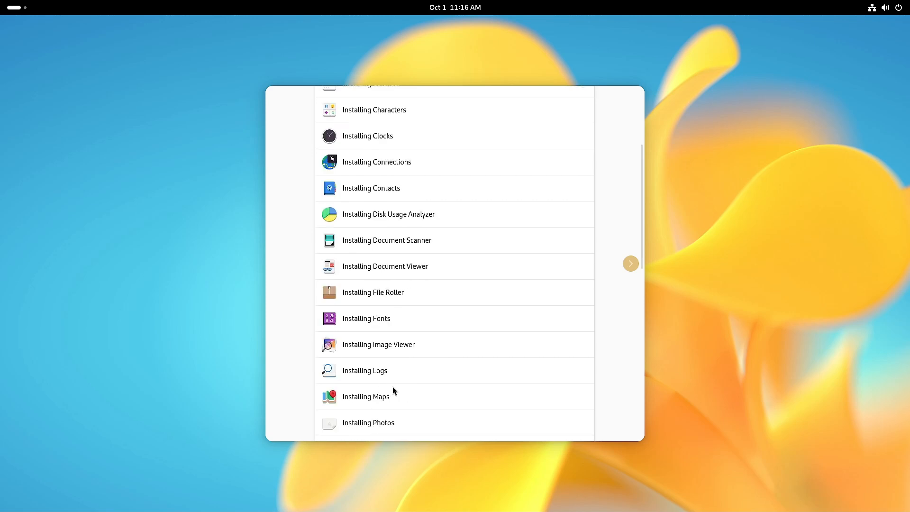
scroll(386, 401, down, 3)
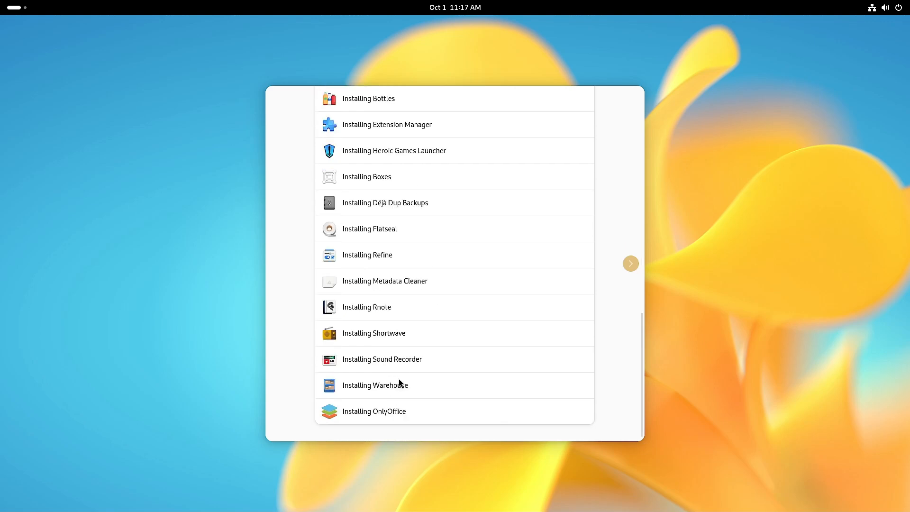
scroll(502, 366, up, 20)
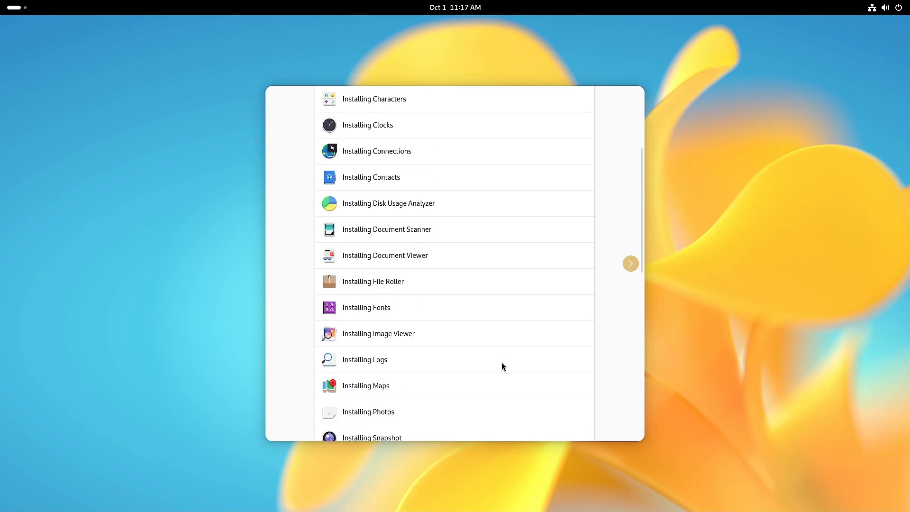
scroll(503, 366, up, 1)
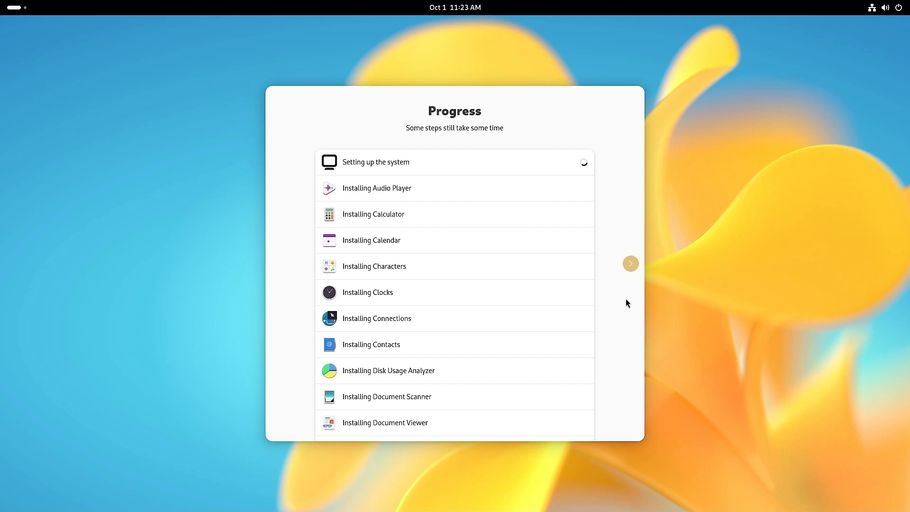
key(super)
- Return to the setup progress window and wait for the setup-system failure notice
click(543, 243)
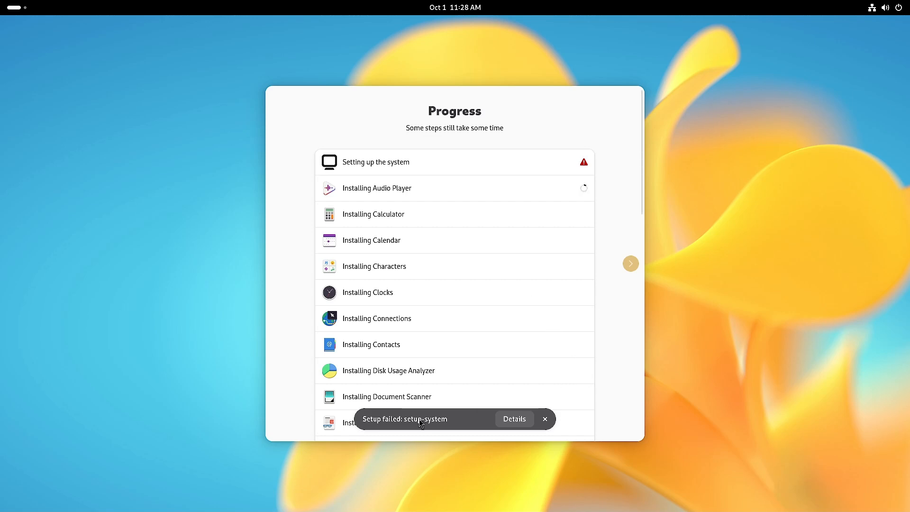
- Review the setup-system error log's image pull and blob-copy output, then dismiss it
click(503, 419)
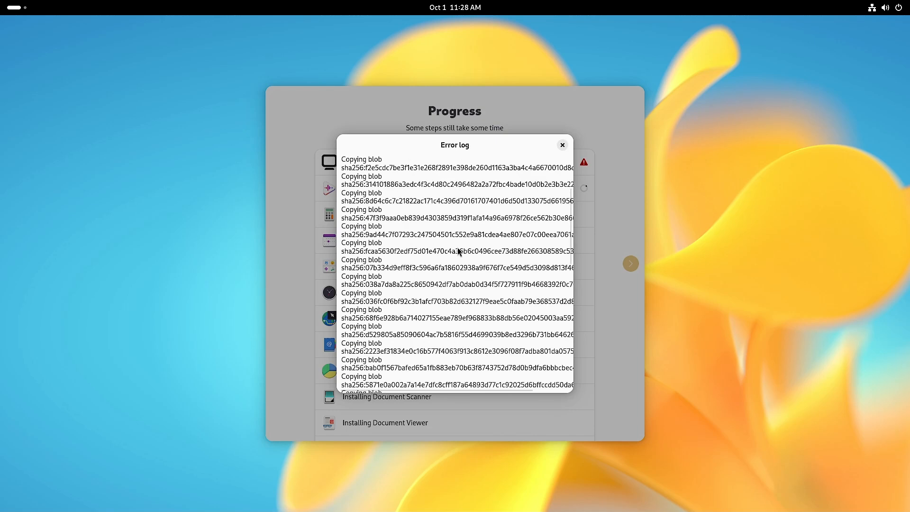
scroll(457, 248, down, 4)
scroll(432, 245, up, 4)
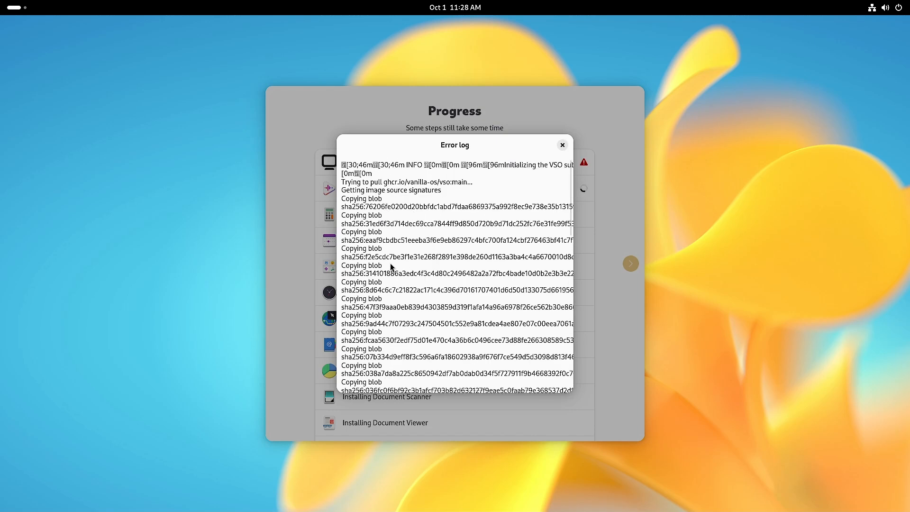
click(563, 145)
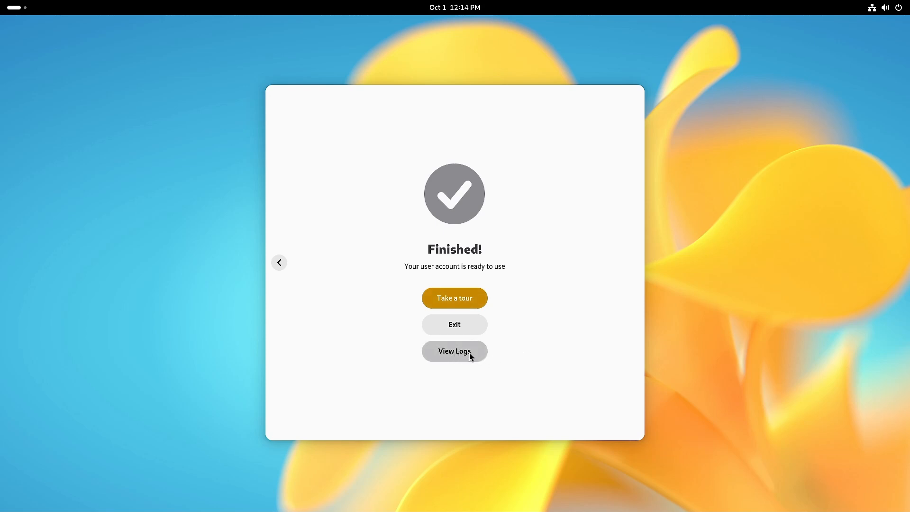
- Follow the finish page's app installation log down to its completion message
click(454, 356)
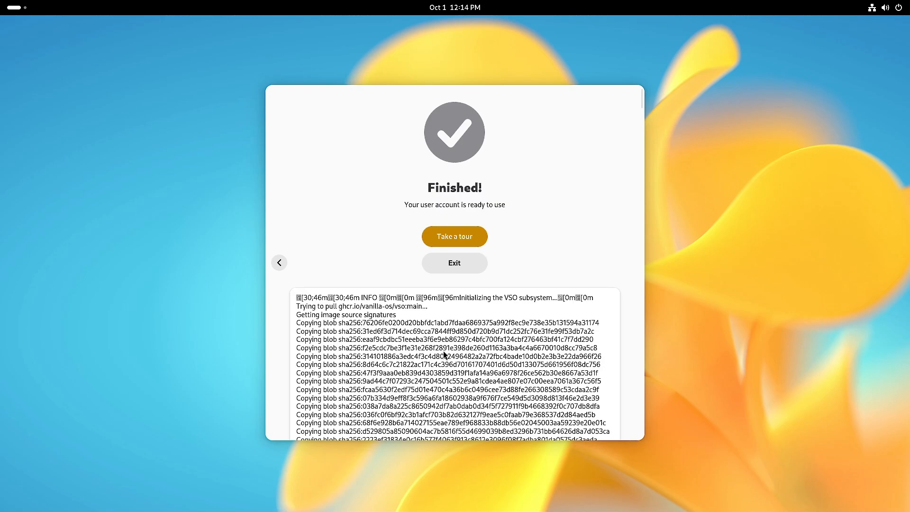
scroll(468, 335, down, 3)
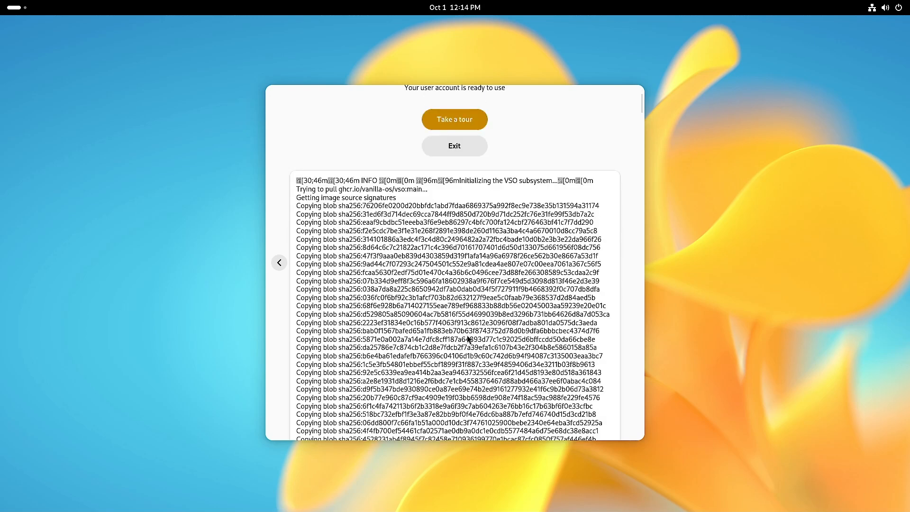
scroll(468, 335, down, 5)
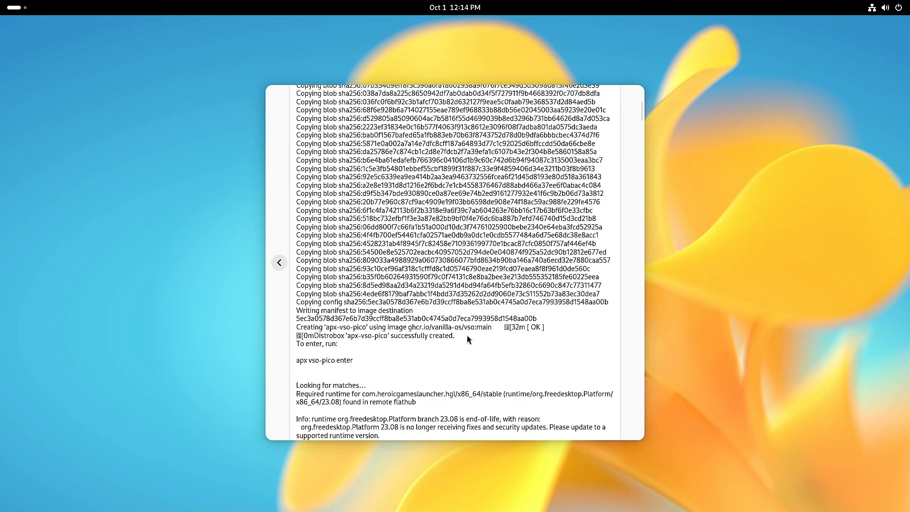
scroll(468, 337, down, 2)
scroll(468, 340, down, 4)
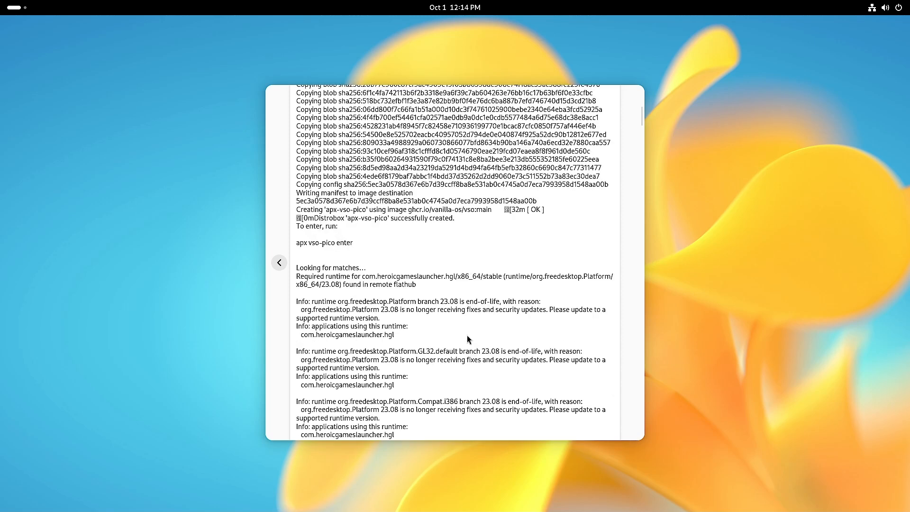
scroll(467, 340, down, 2)
scroll(468, 339, down, 1)
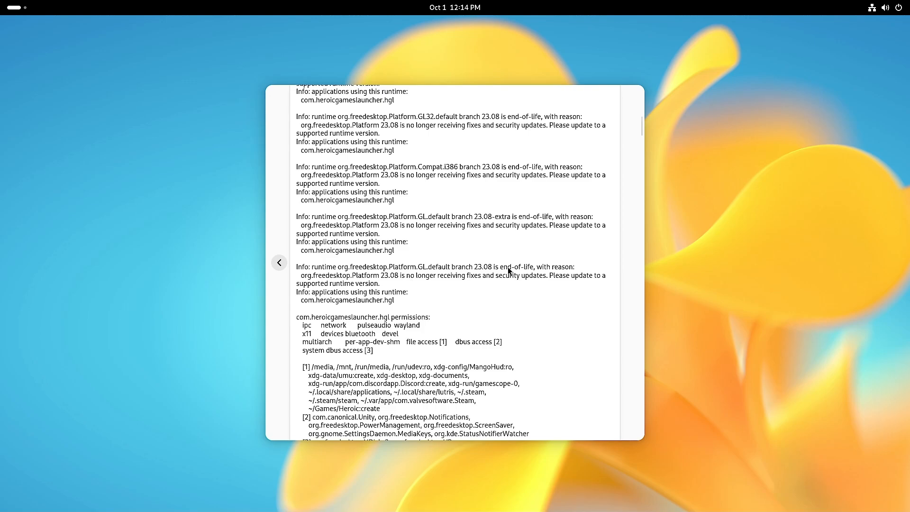
scroll(508, 267, up, 5)
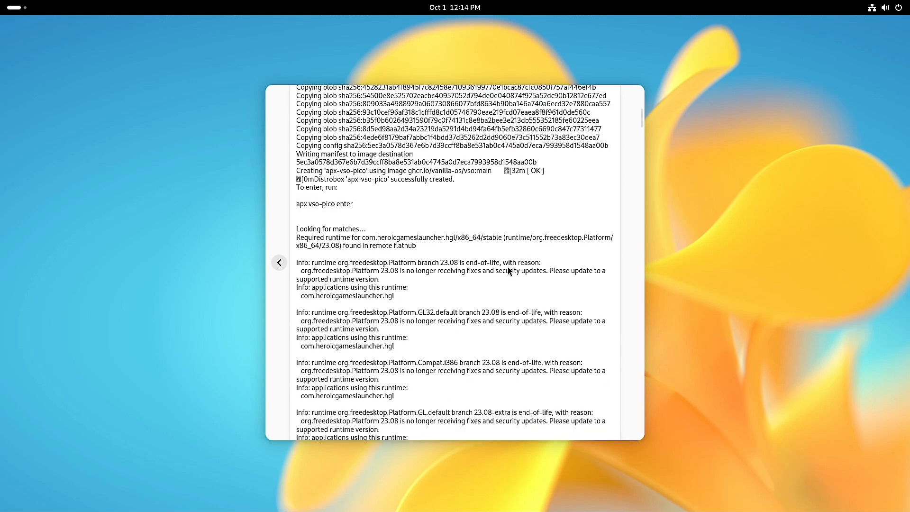
scroll(508, 267, up, 6)
scroll(507, 267, up, 4)
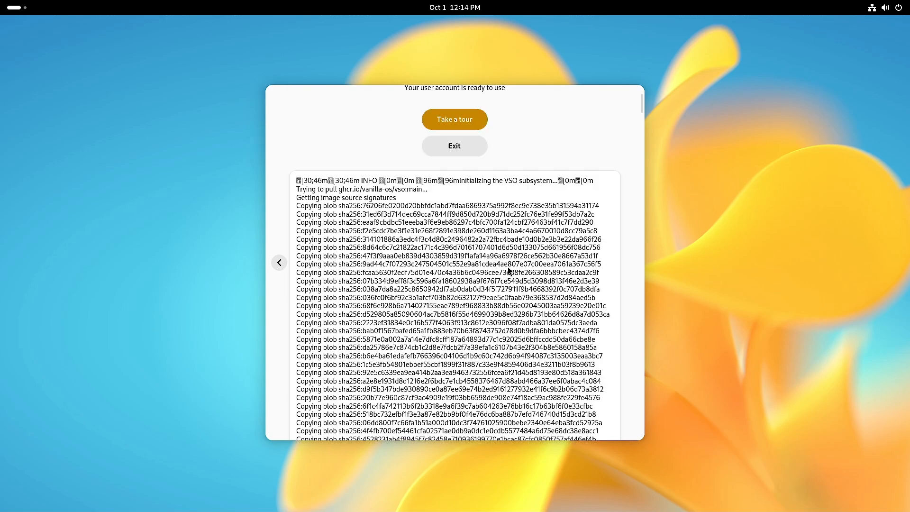
scroll(508, 266, down, 1)
scroll(508, 267, up, 2)
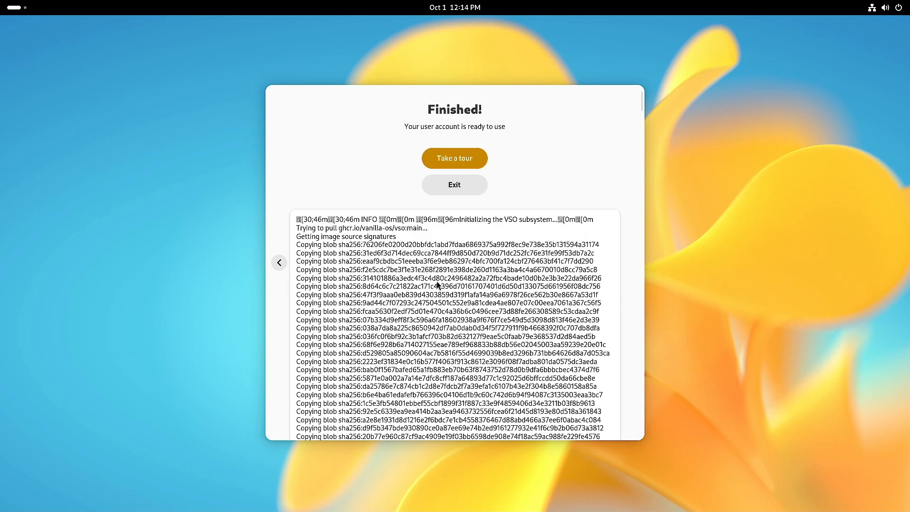
scroll(540, 274, down, 15)
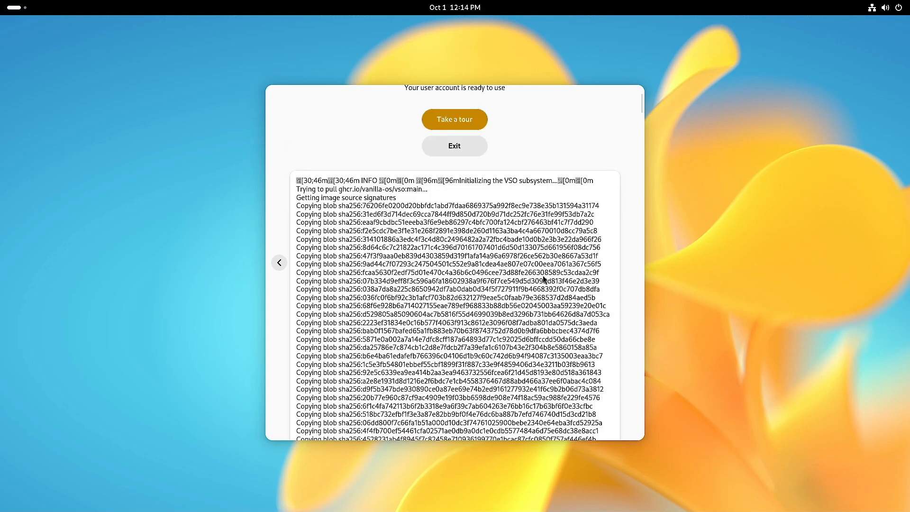
scroll(544, 280, down, 10)
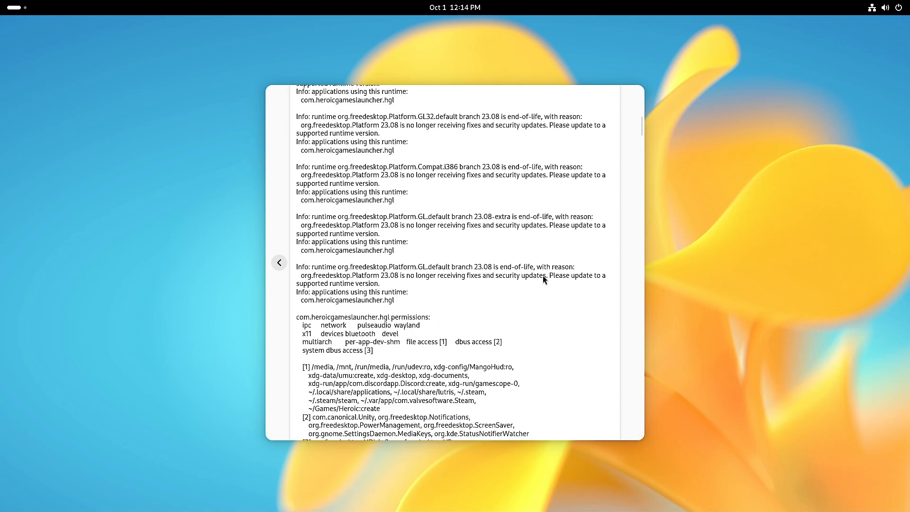
scroll(543, 277, down, 2)
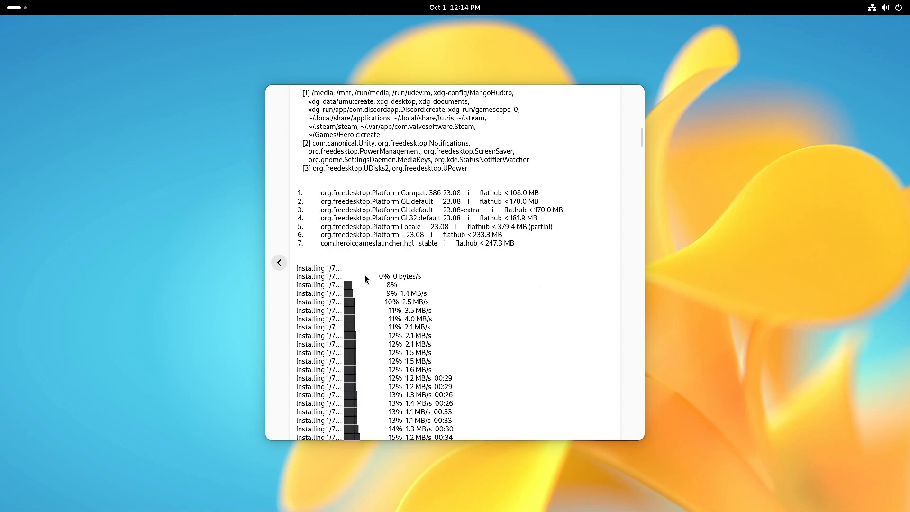
scroll(538, 267, down, 20)
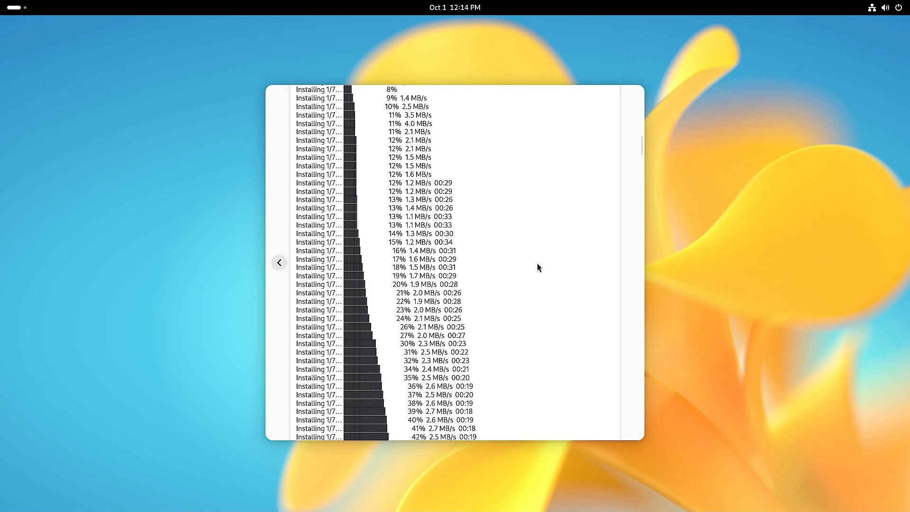
scroll(537, 263, down, 20)
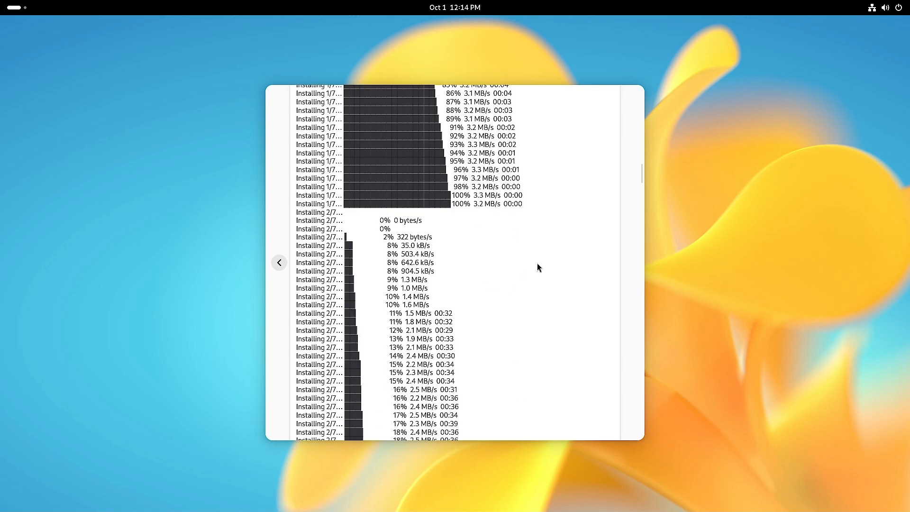
scroll(539, 275, down, 20)
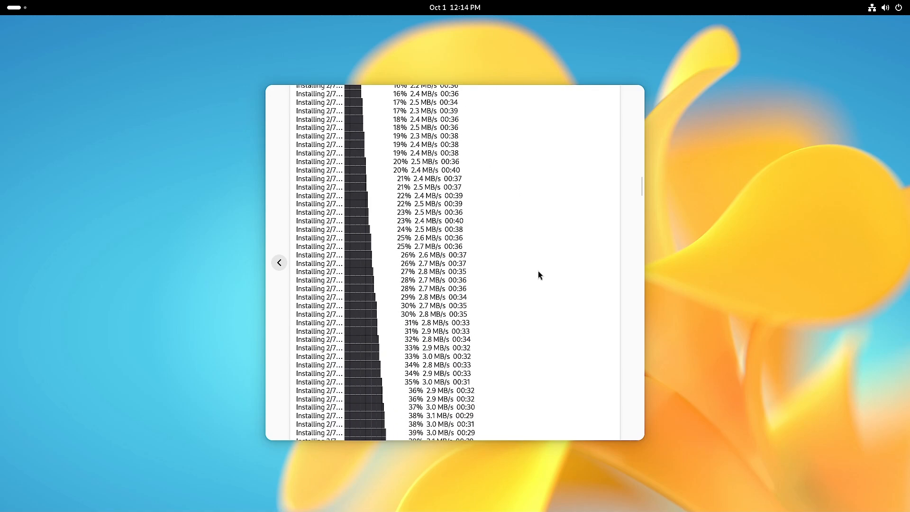
drag(641, 199, 639, 439)
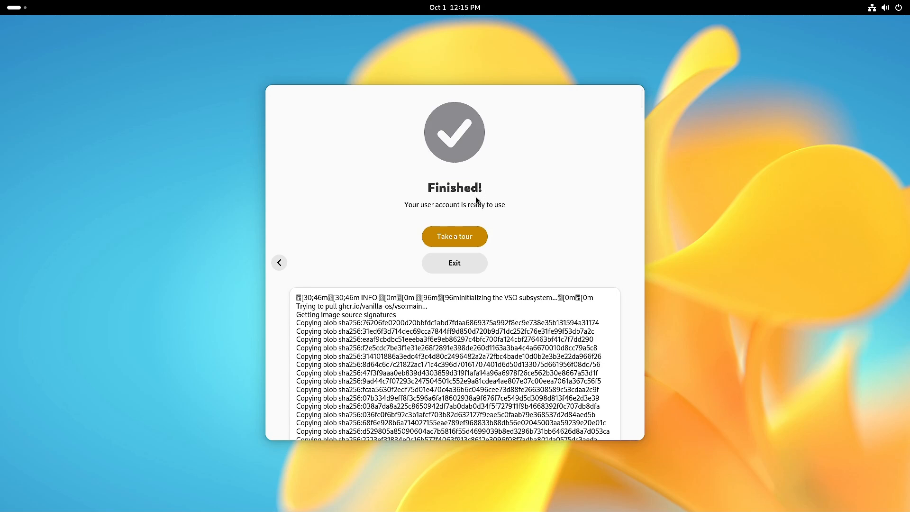
- Start the tour and confirm the system update frequency stays Weekly
click(451, 235)
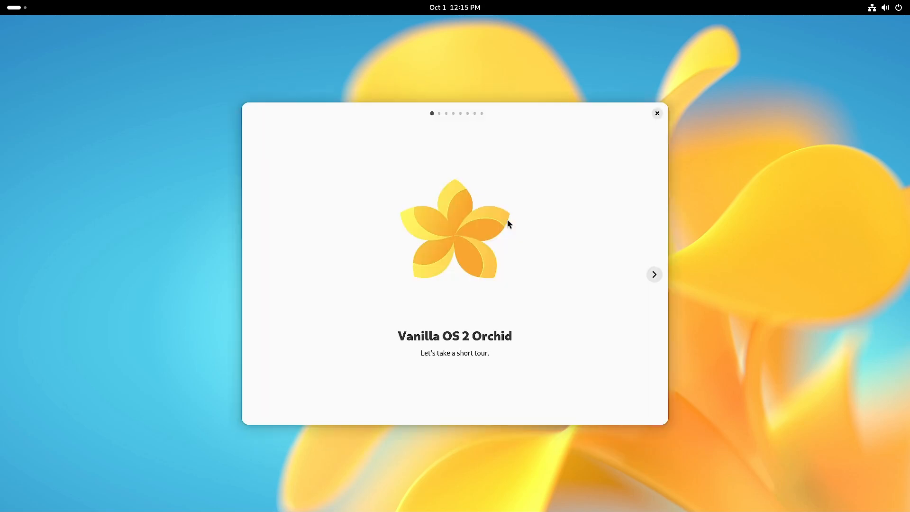
click(654, 274)
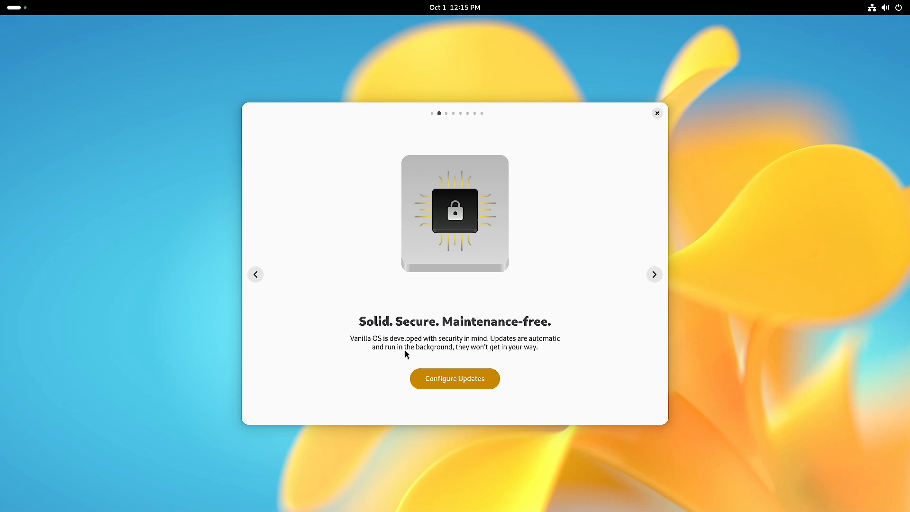
click(445, 381)
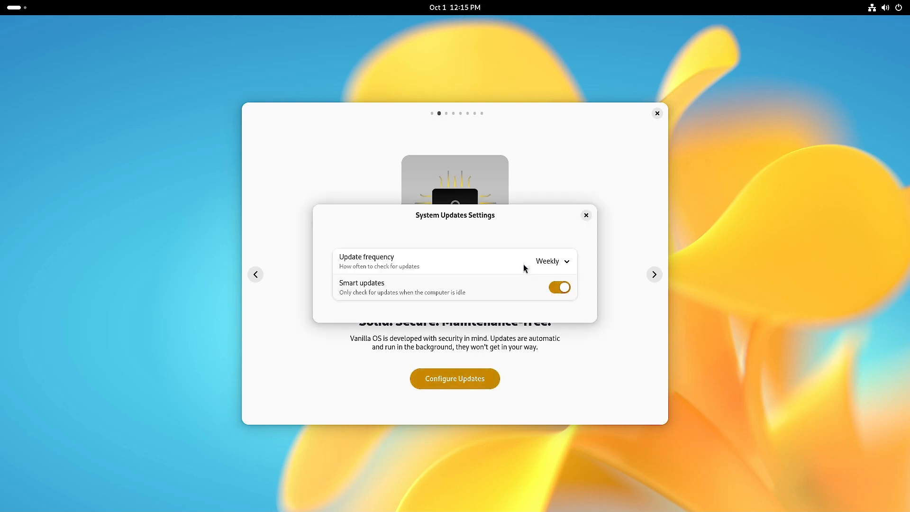
click(567, 262)
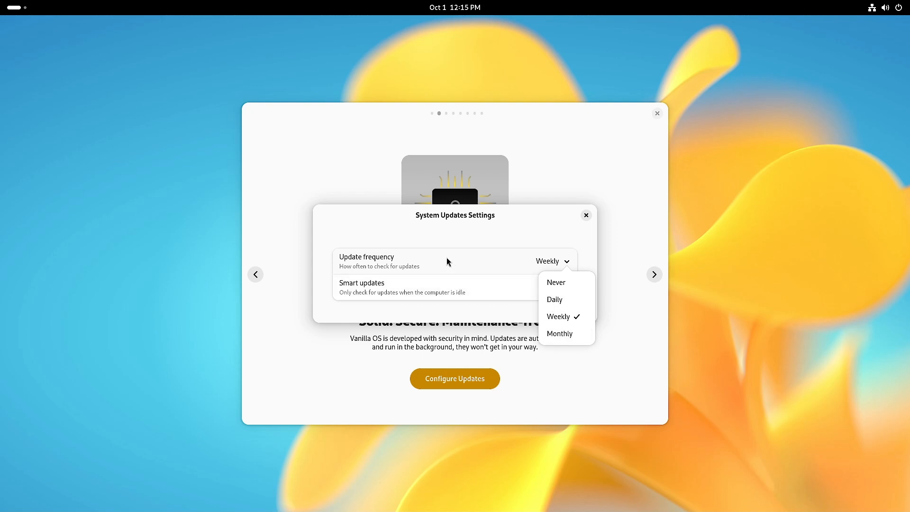
click(587, 251)
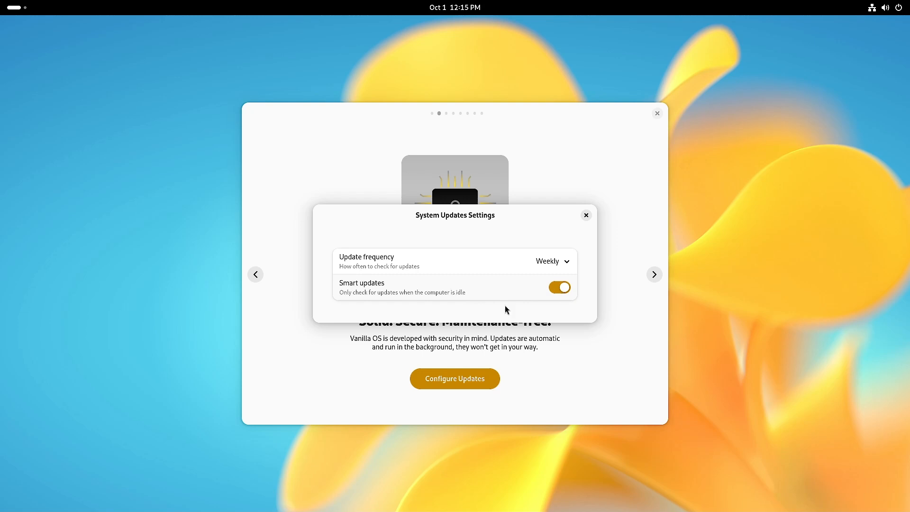
- Leave update settings, advance to the apps page, and launch the software store
click(587, 215)
click(654, 275)
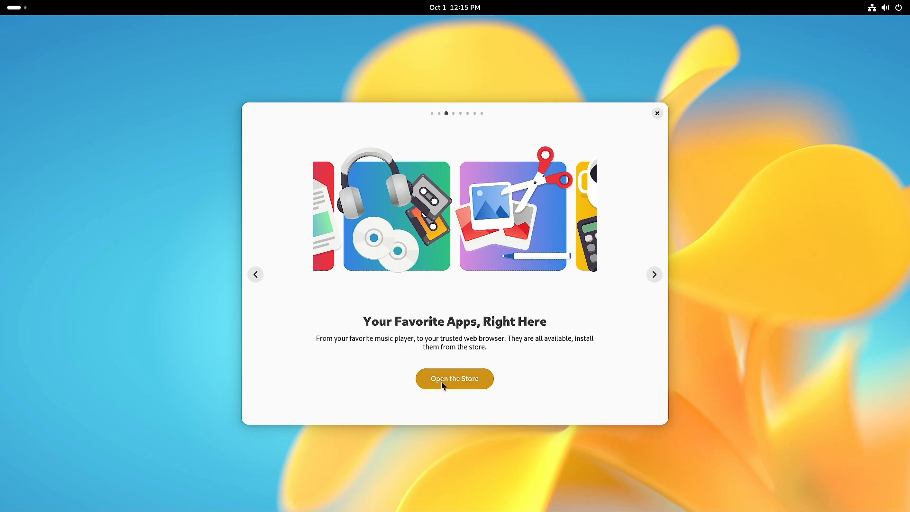
click(455, 383)
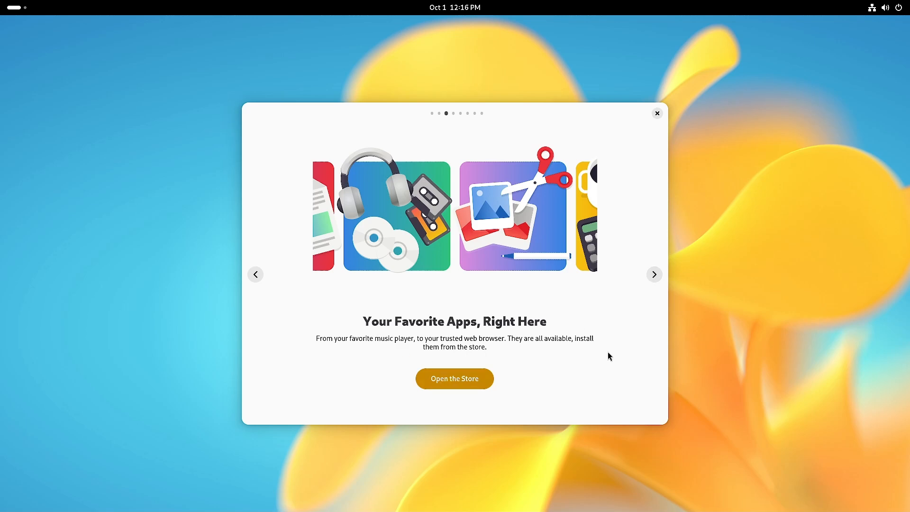
- Browse the Explore page, then check the Installed and Updates tabs
scroll(667, 250, down, 5)
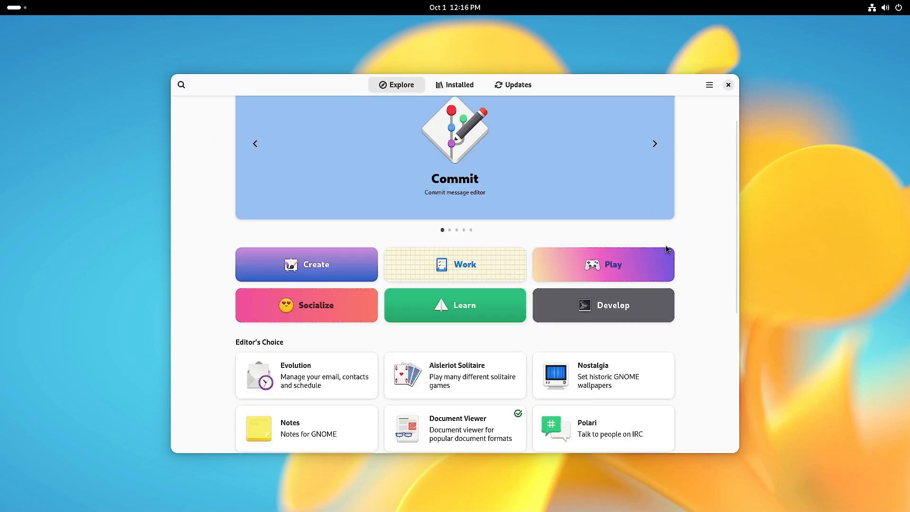
scroll(666, 250, down, 2)
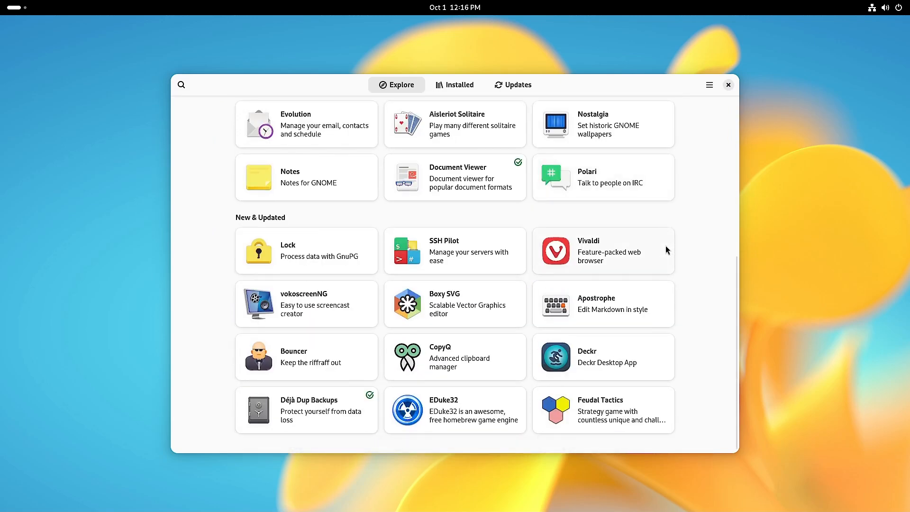
scroll(718, 280, up, 6)
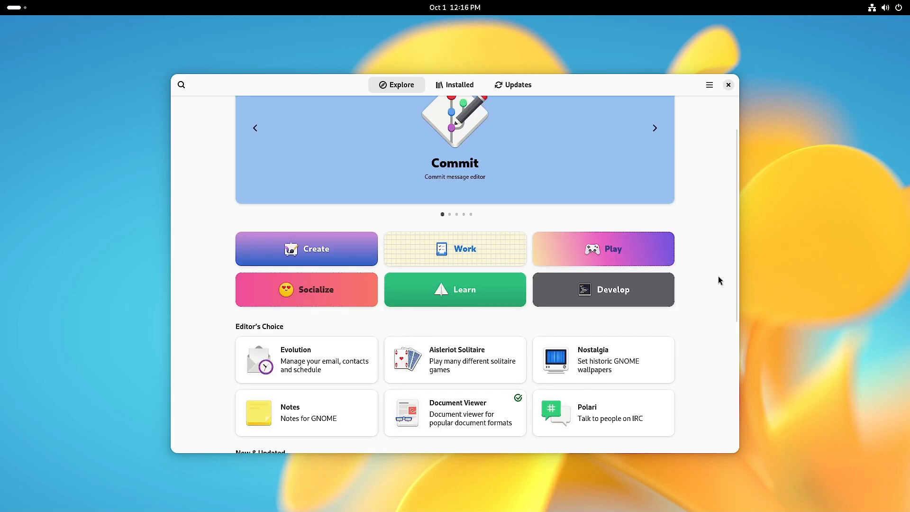
click(446, 86)
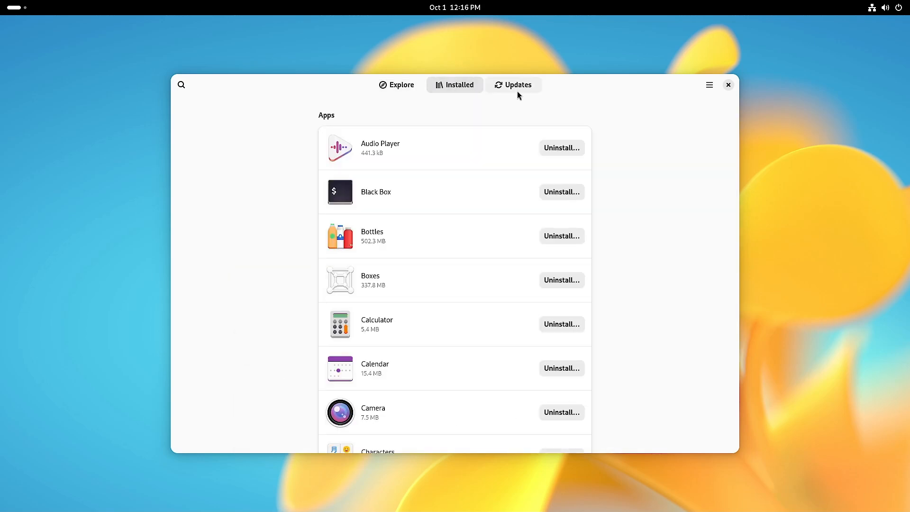
click(516, 89)
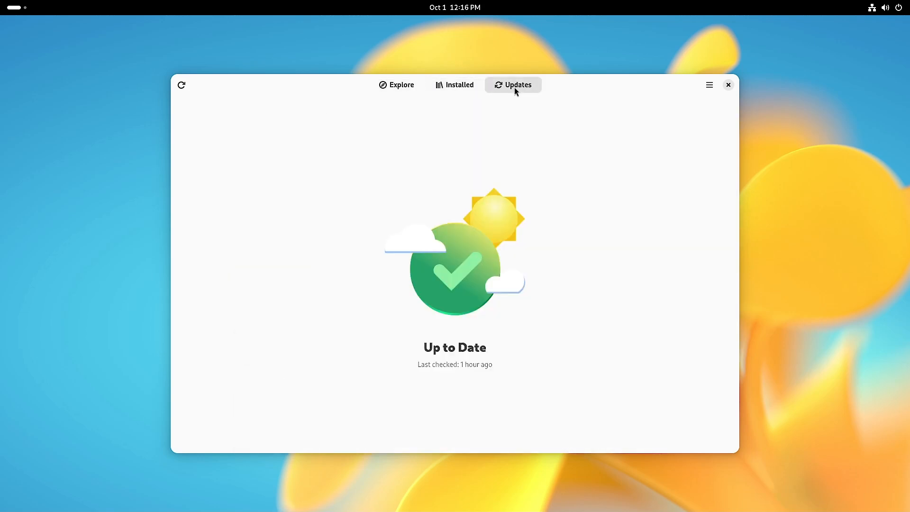
click(465, 86)
- Scroll through installed apps such as Photos, Rnote, Shortwave and Text Editor with their sizes
scroll(505, 247, down, 6)
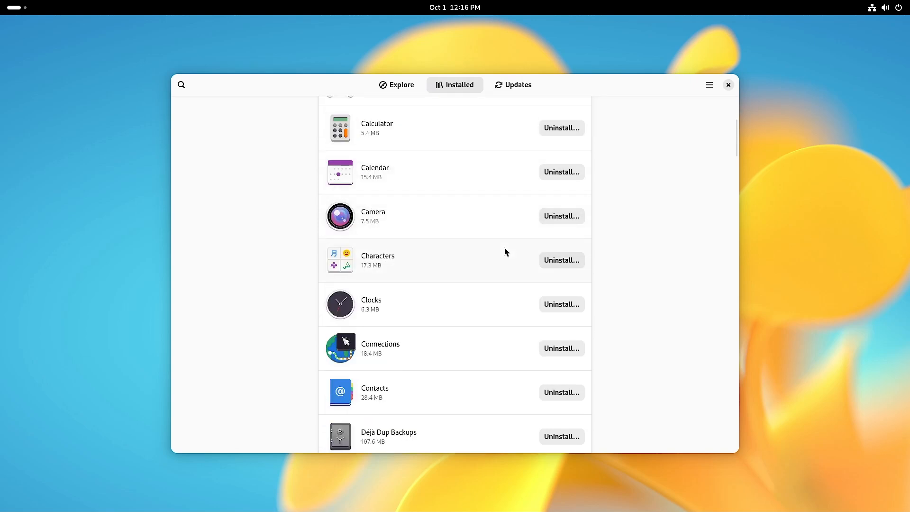
scroll(505, 247, down, 10)
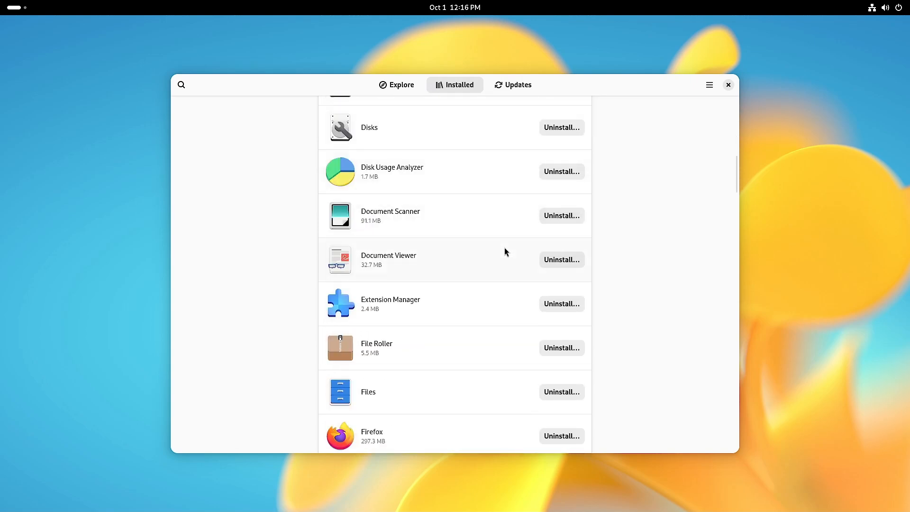
scroll(505, 248, up, 3)
scroll(505, 247, down, 4)
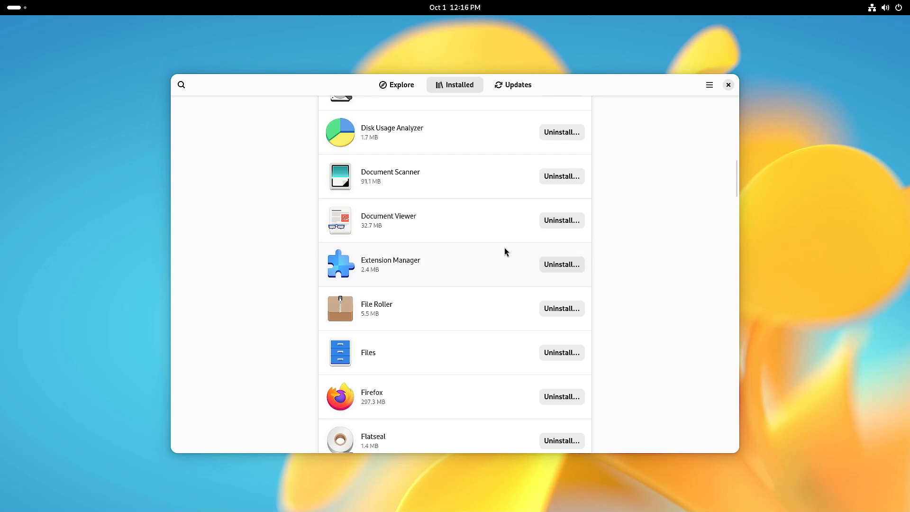
scroll(504, 247, down, 4)
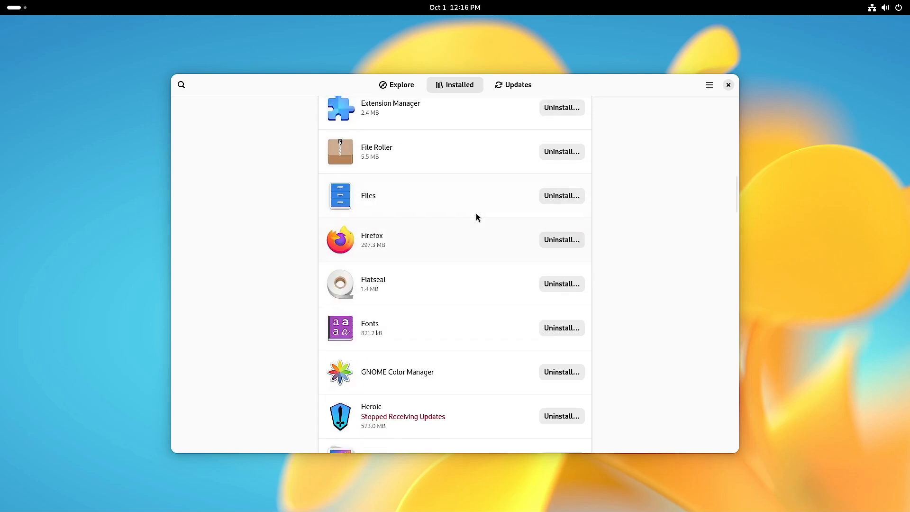
scroll(477, 216, up, 2)
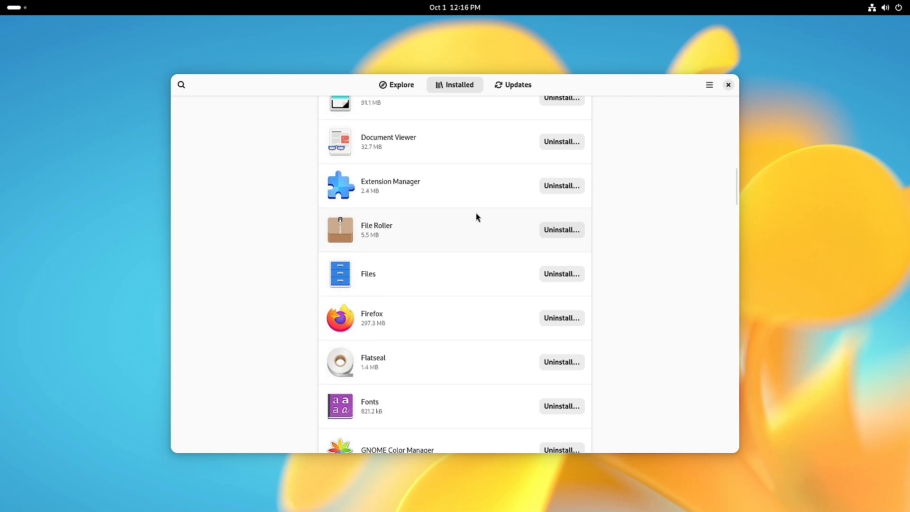
scroll(466, 188, up, 4)
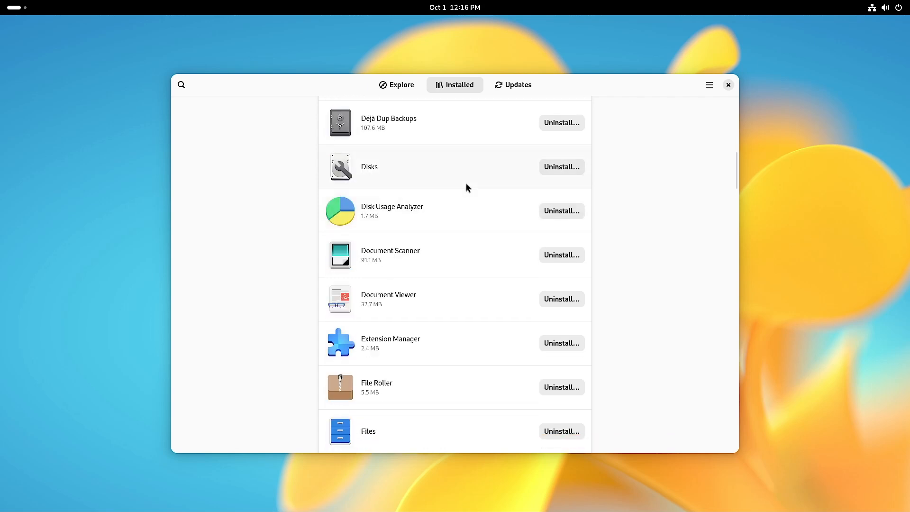
scroll(467, 188, up, 2)
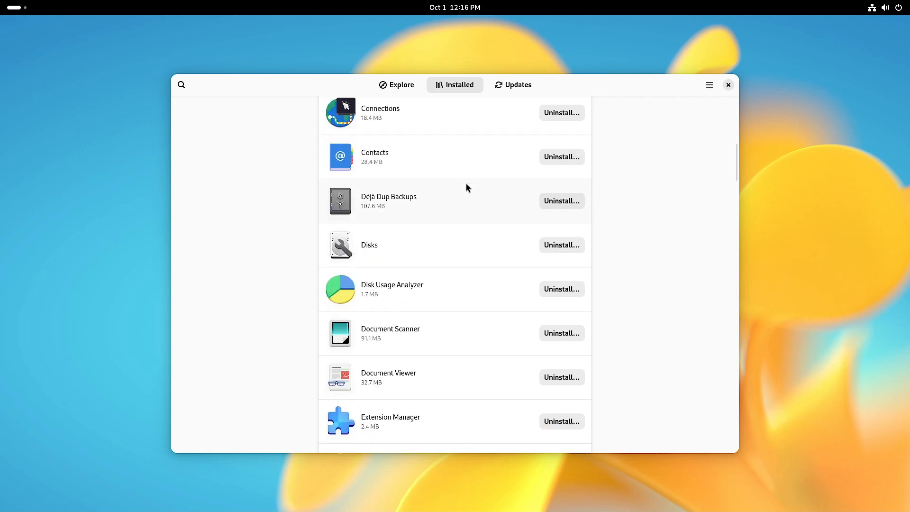
scroll(467, 187, down, 4)
scroll(466, 187, down, 5)
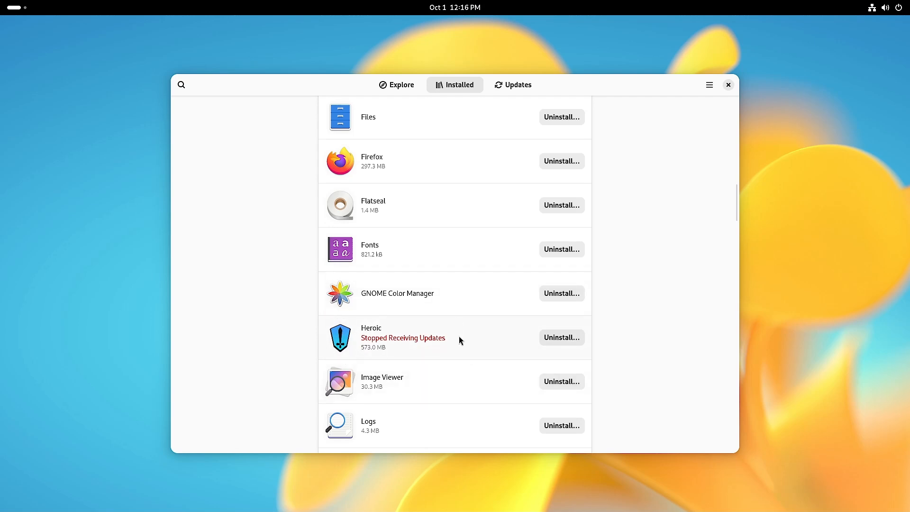
scroll(460, 341, down, 5)
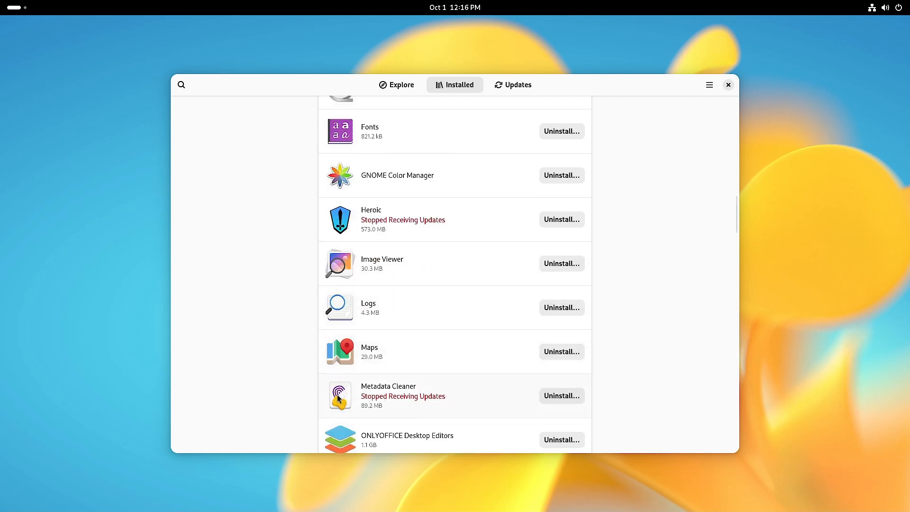
scroll(465, 381, down, 6)
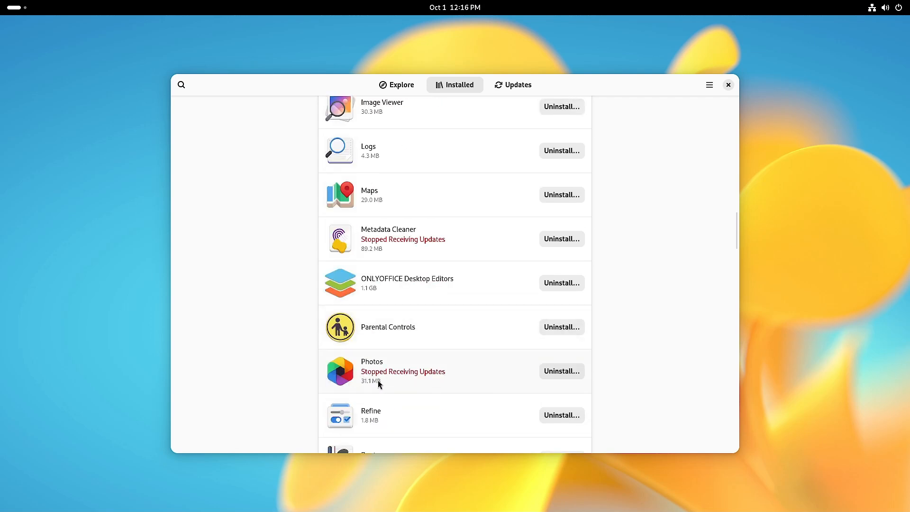
scroll(467, 383, down, 2)
scroll(466, 380, down, 12)
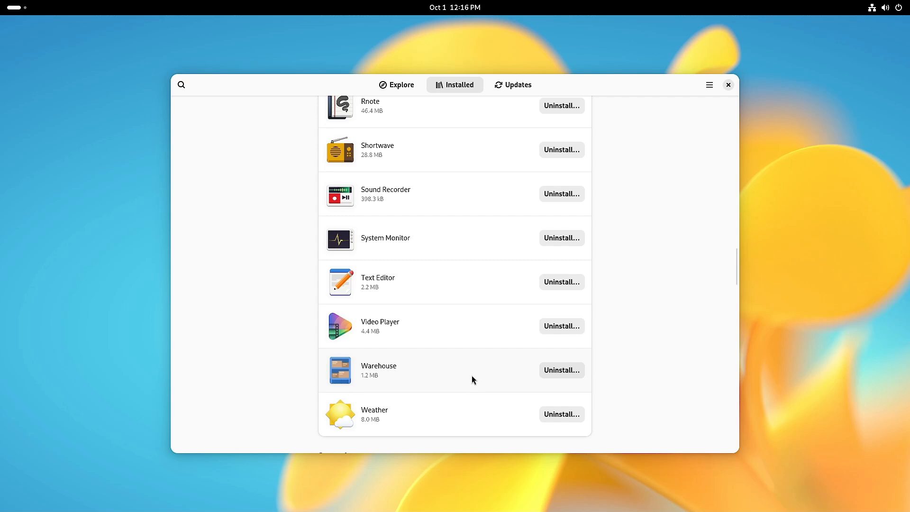
scroll(471, 376, up, 15)
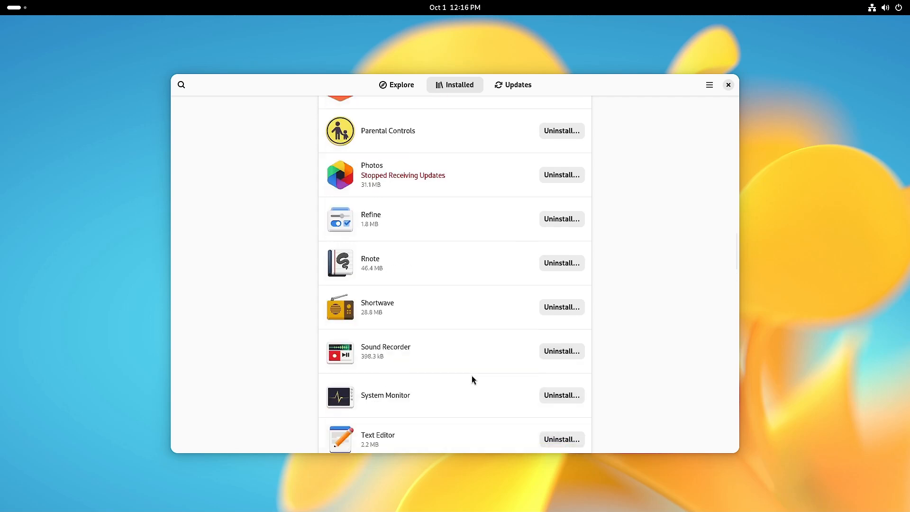
- From the Up to Date Updates page, review the Flathub and firmware repositories, then quit Software
click(530, 87)
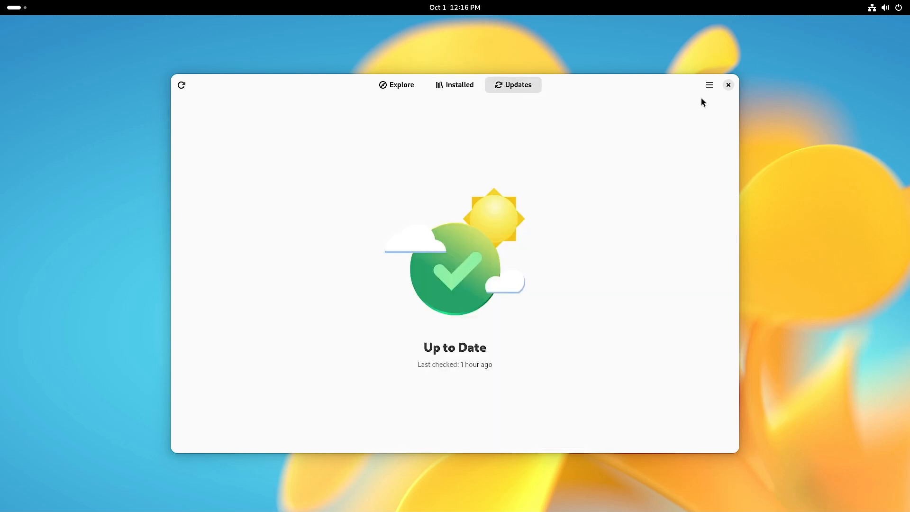
click(710, 87)
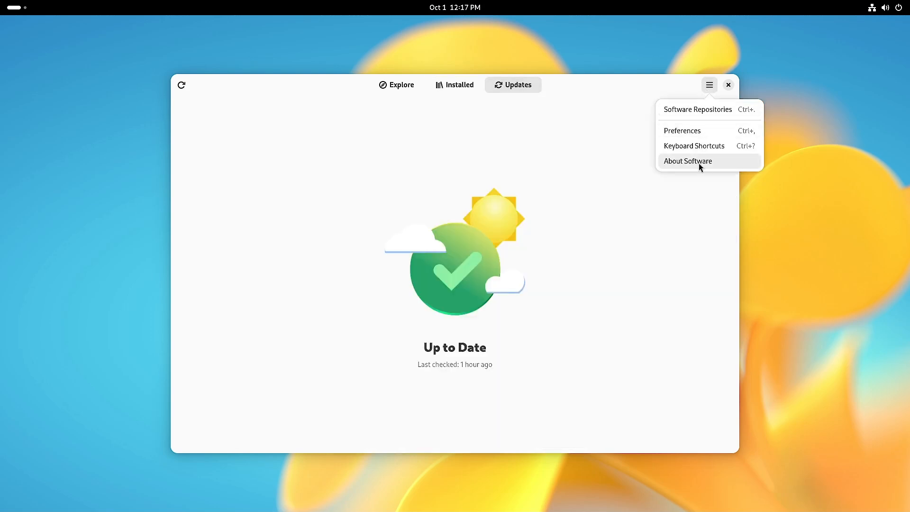
click(696, 109)
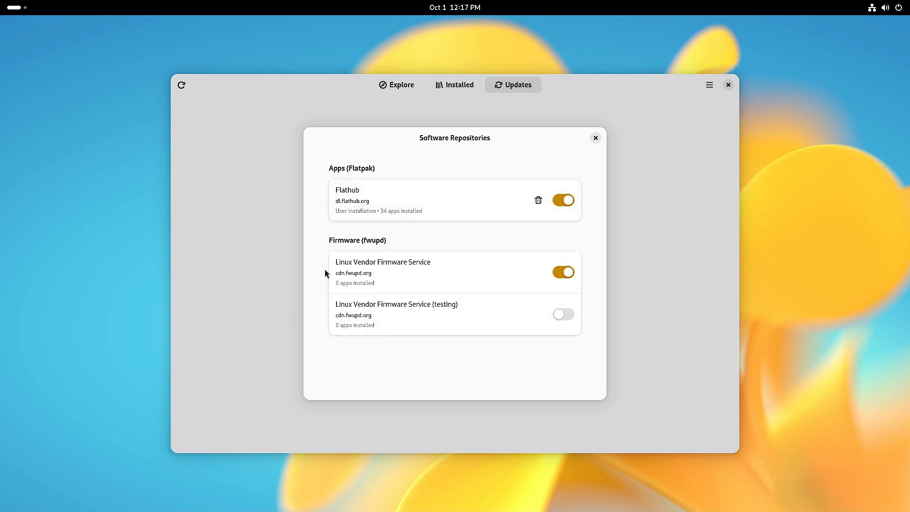
click(595, 139)
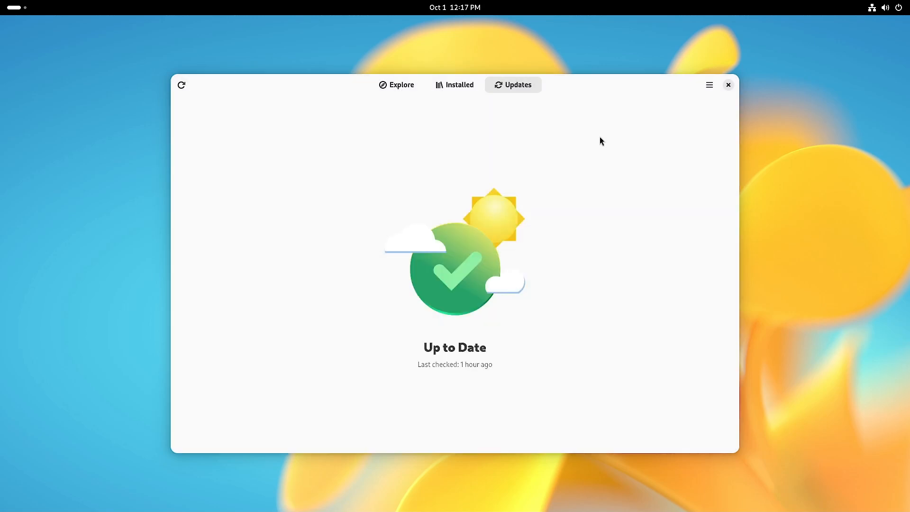
click(728, 86)
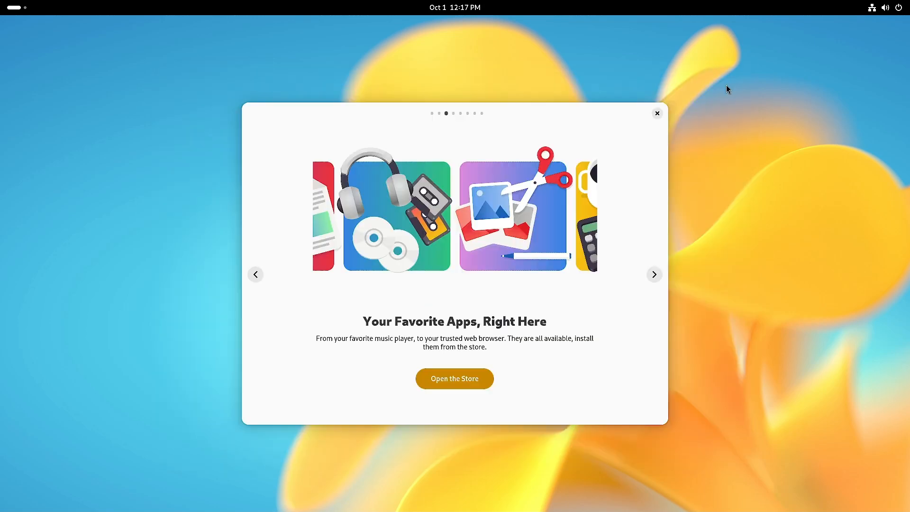
- Advance three tour pages to Configure Your Device and launch Settings on its Accessibility page
click(653, 275)
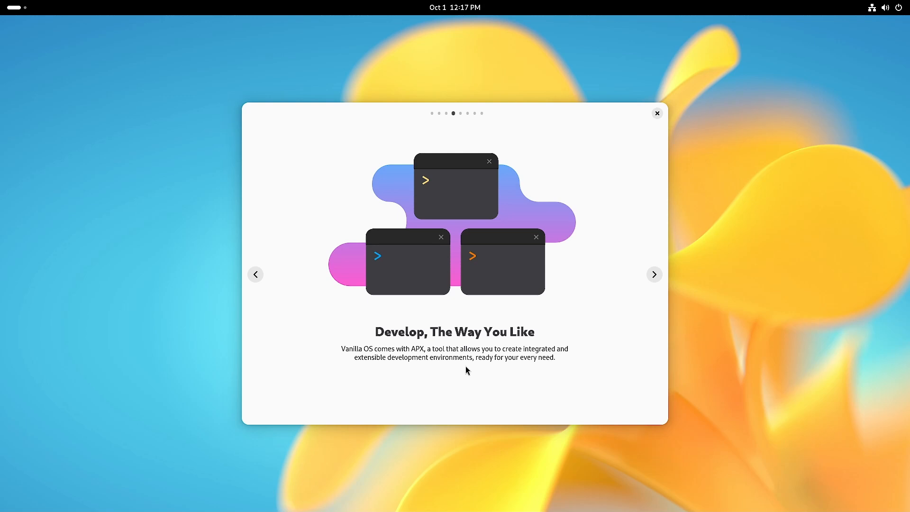
click(655, 275)
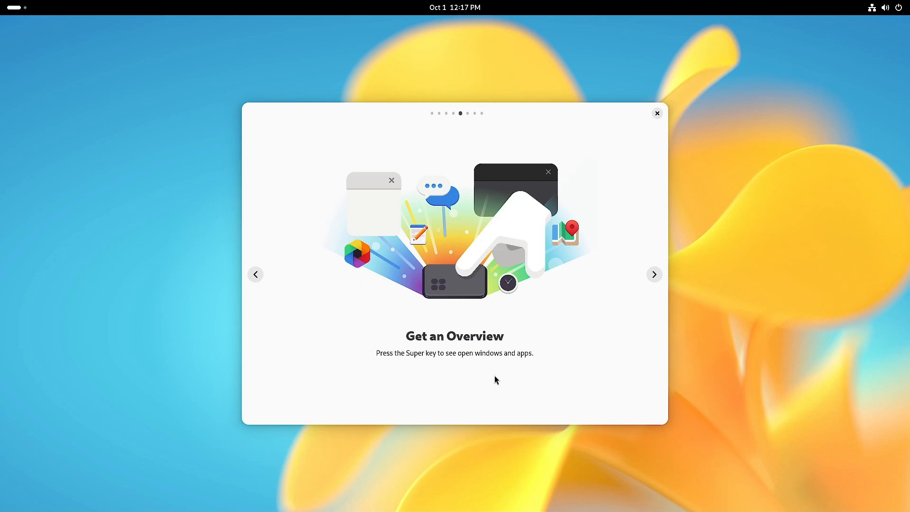
click(654, 276)
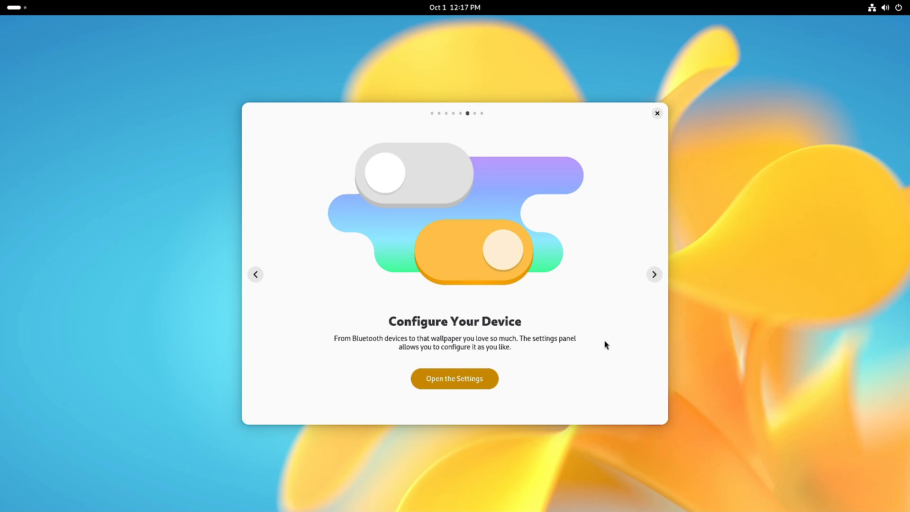
click(433, 382)
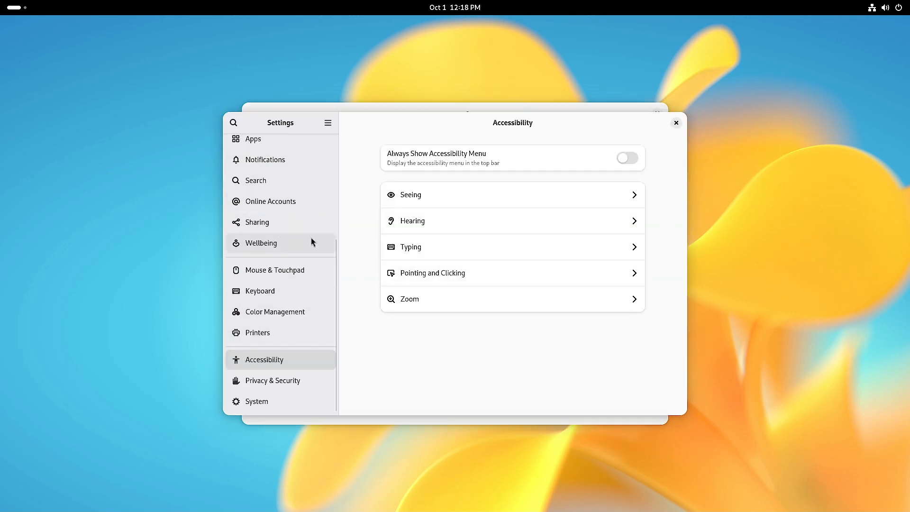
scroll(313, 241, up, 5)
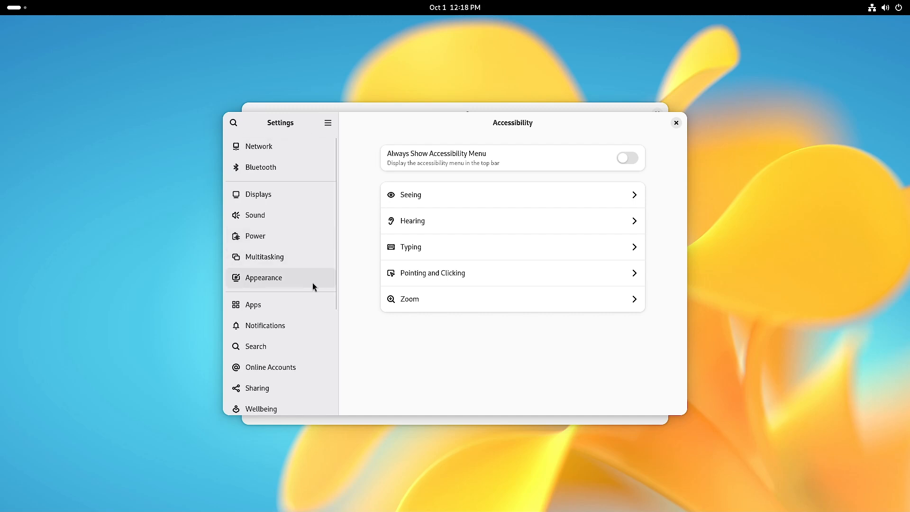
click(304, 199)
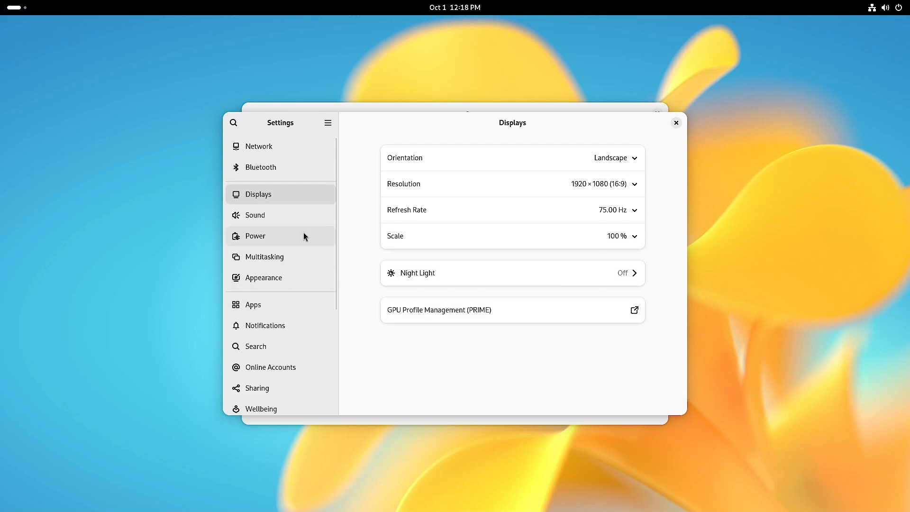
click(287, 276)
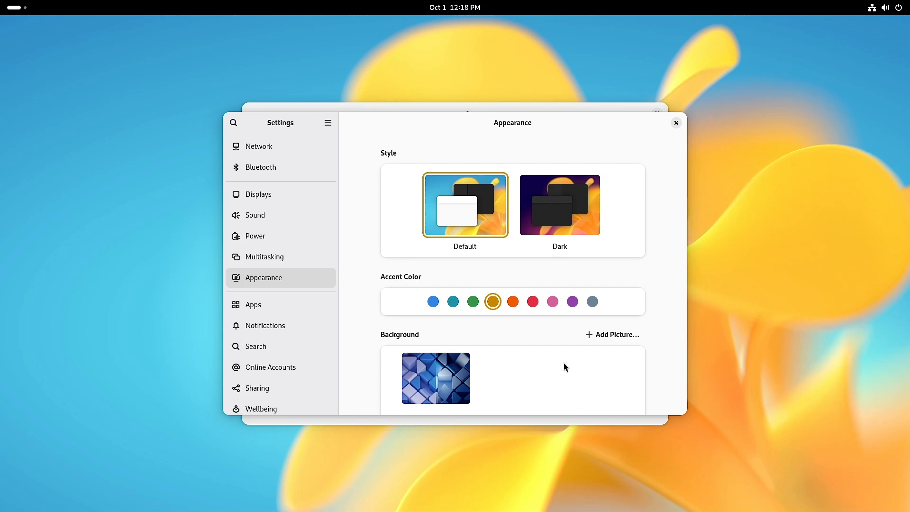
scroll(565, 366, down, 1)
scroll(524, 380, down, 5)
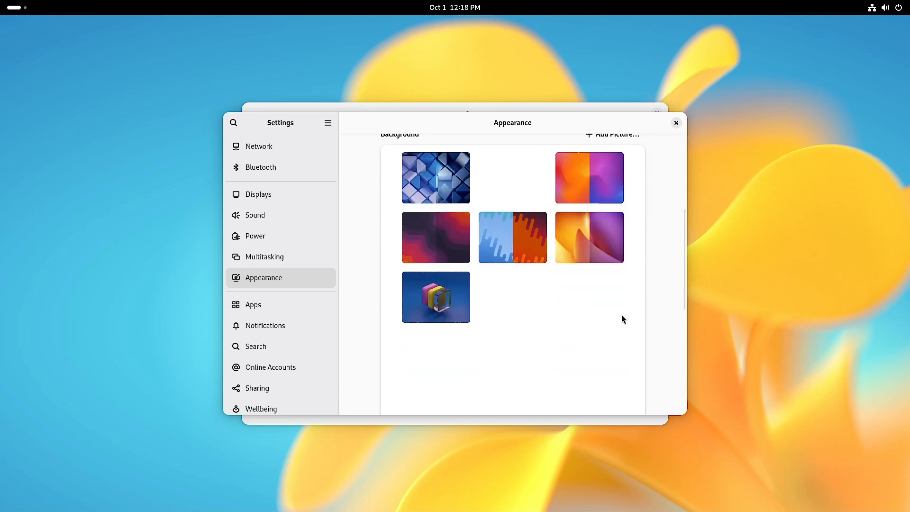
scroll(622, 317, down, 1)
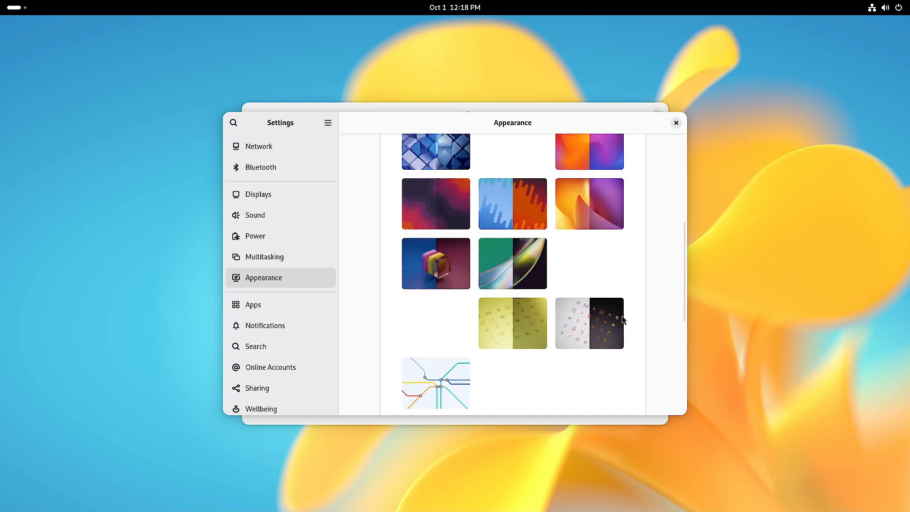
scroll(623, 317, down, 1)
scroll(623, 315, down, 1)
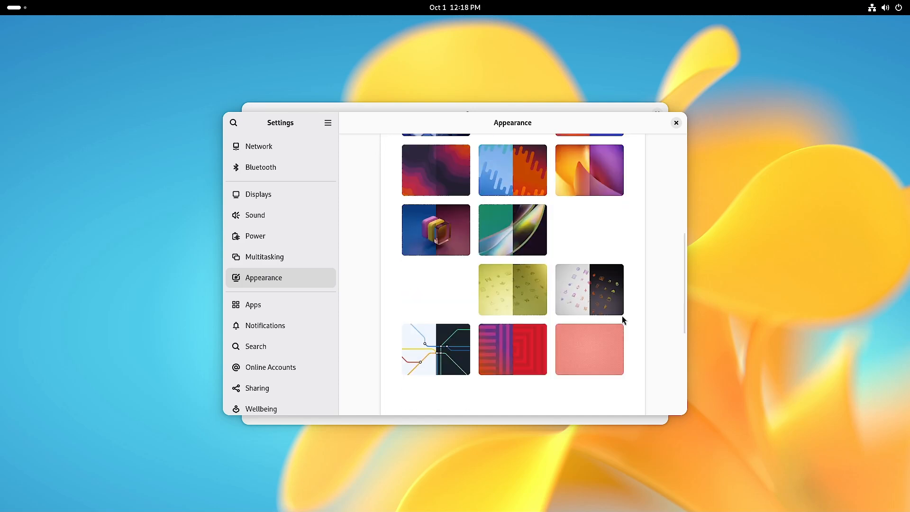
scroll(634, 343, down, 3)
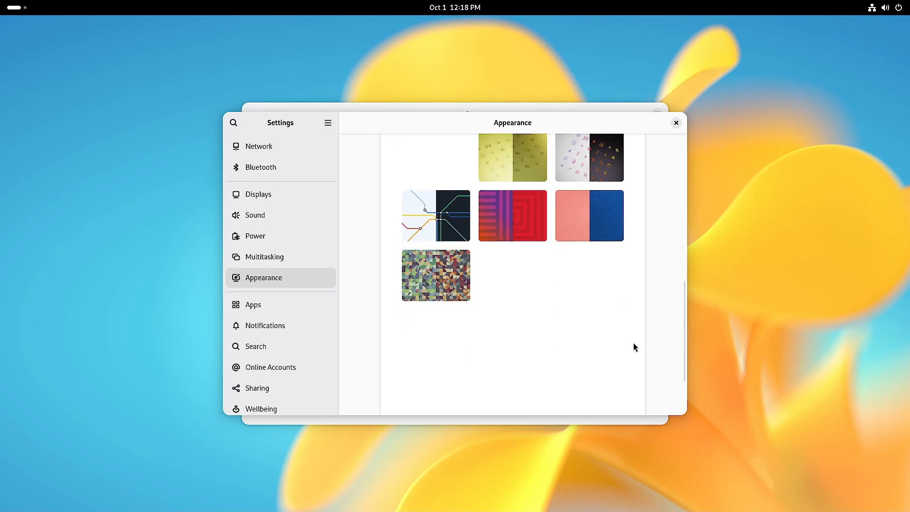
scroll(634, 343, up, 2)
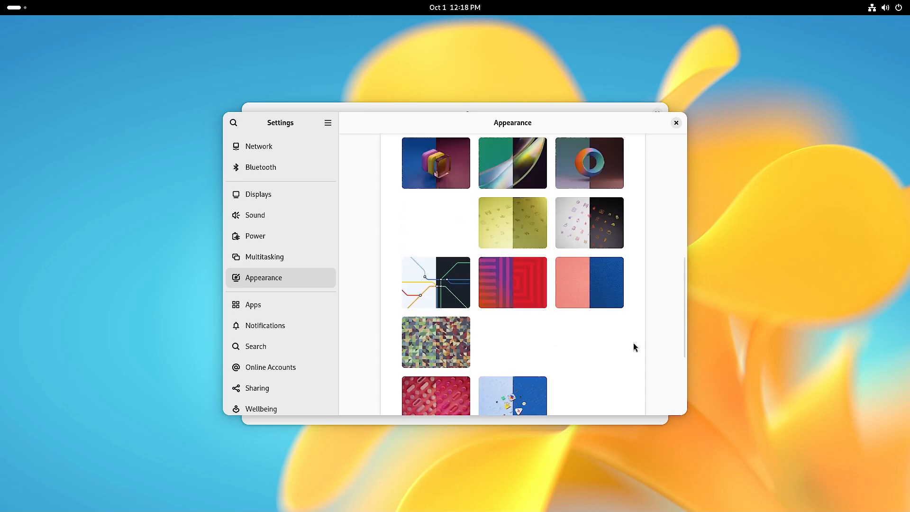
scroll(633, 342, up, 2)
scroll(633, 342, down, 6)
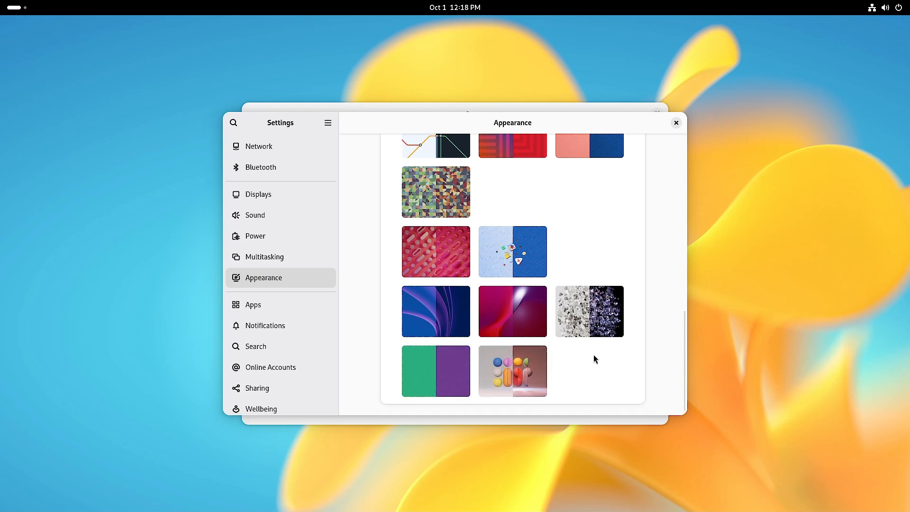
scroll(295, 324, down, 3)
scroll(279, 271, up, 3)
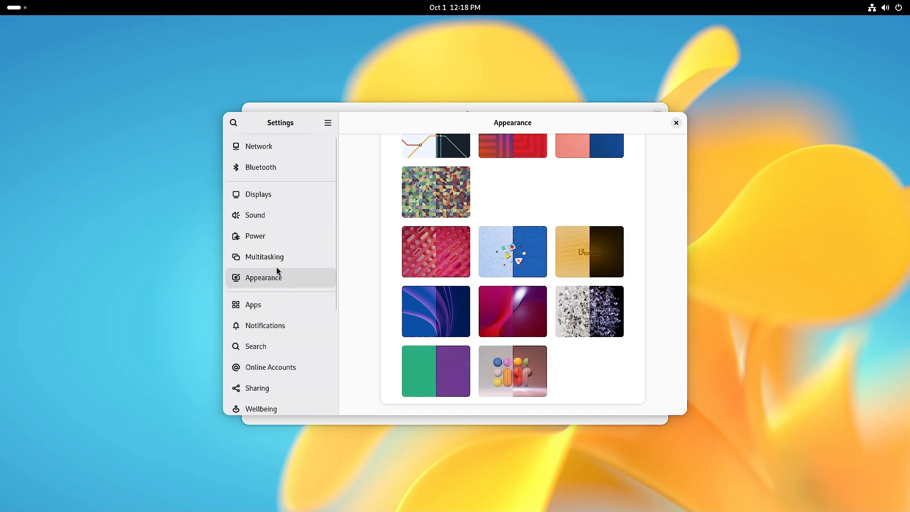
click(266, 235)
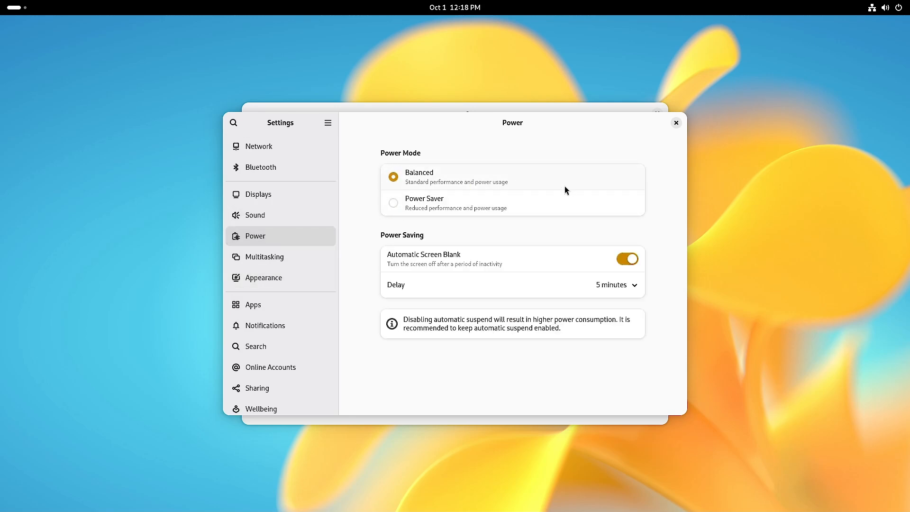
click(270, 215)
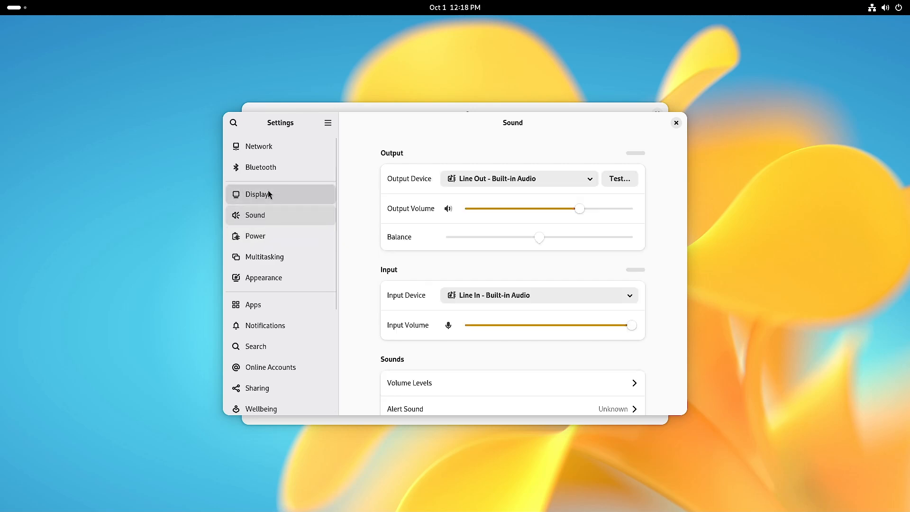
click(268, 194)
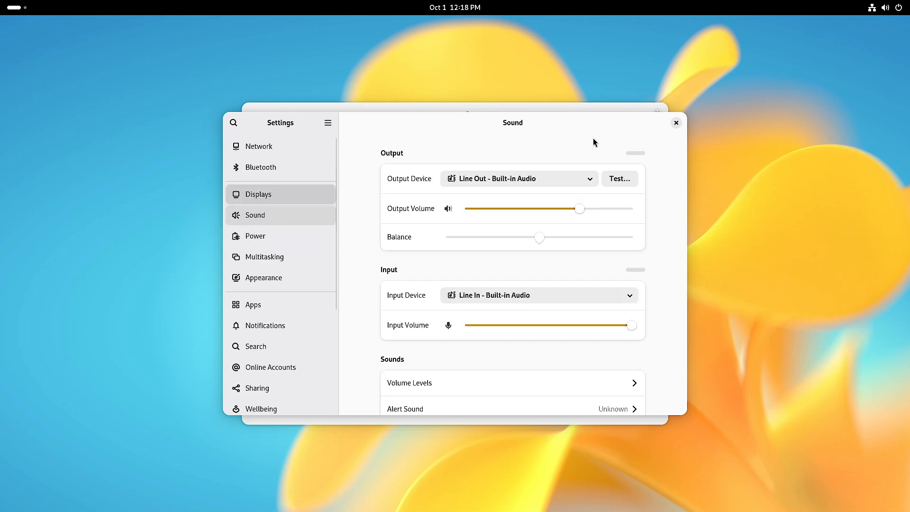
click(677, 124)
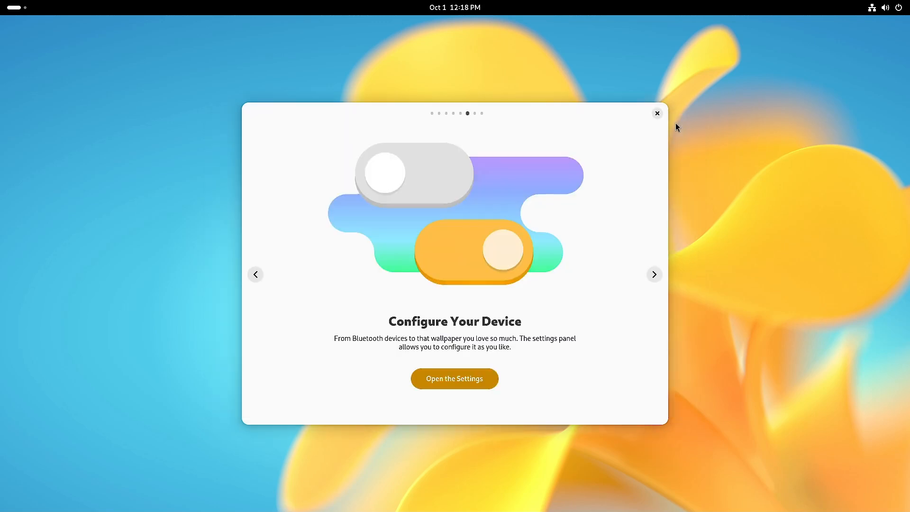
- Pass the Online Accounts tour page, close Settings, and reach the final There is More page
click(656, 274)
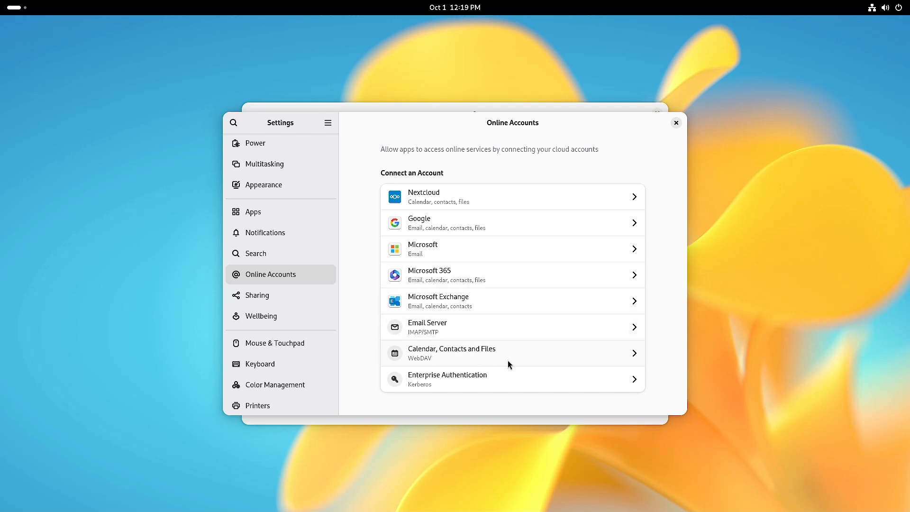
click(677, 123)
click(654, 274)
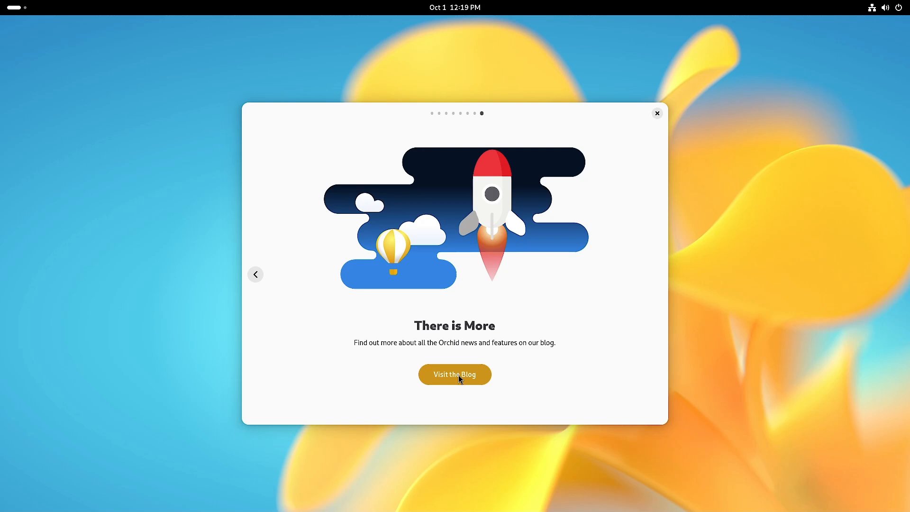
- Close the Vanilla OS Tour window to reveal the empty flower-wallpaper desktop
click(657, 114)
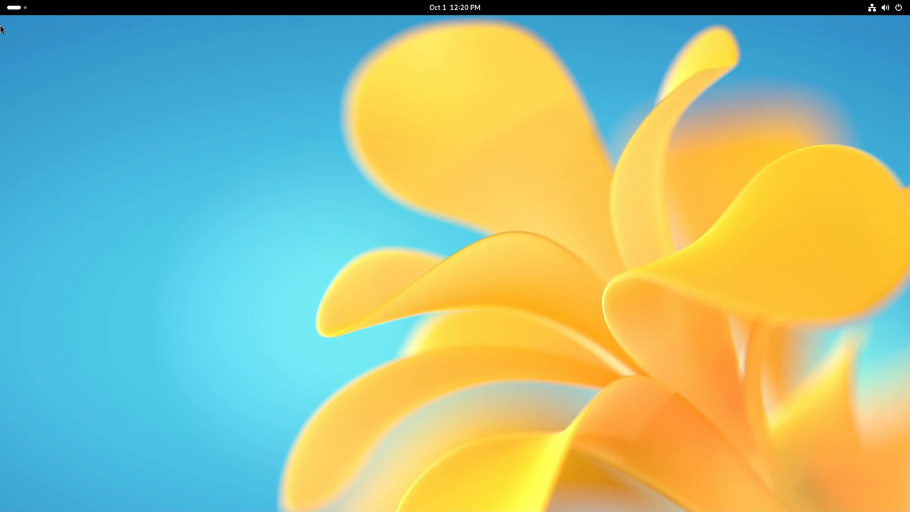
click(11, 7)
click(531, 483)
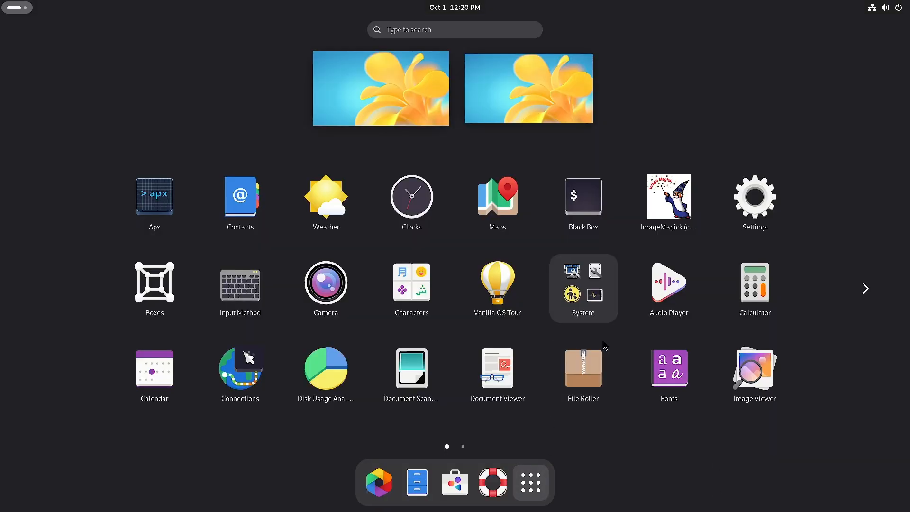
scroll(704, 363, down, 1)
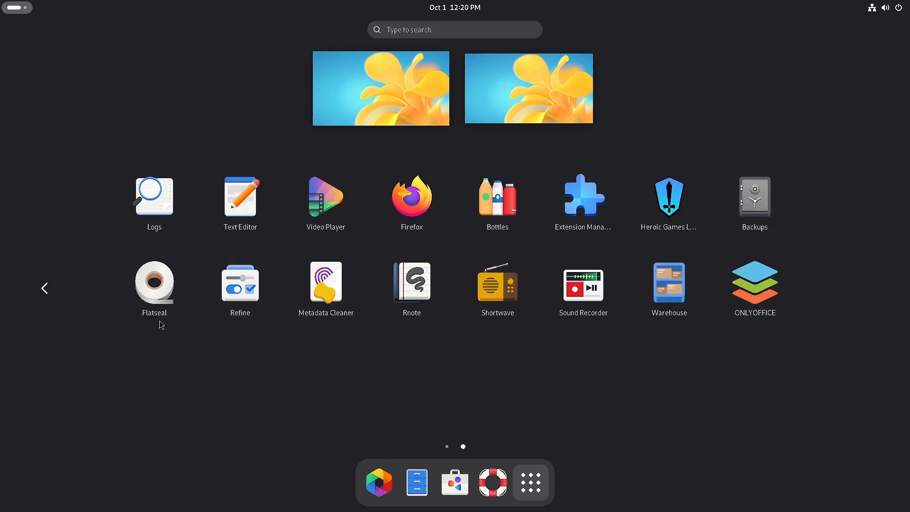
click(45, 291)
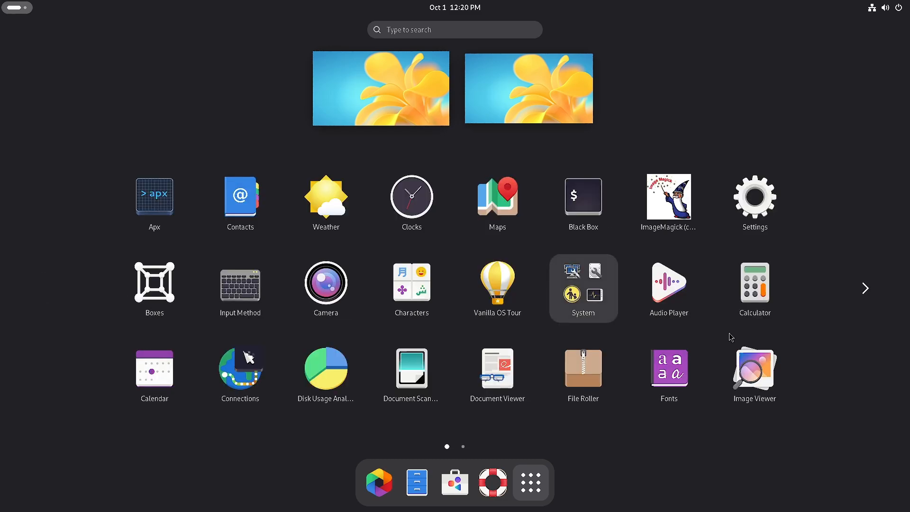
click(380, 97)
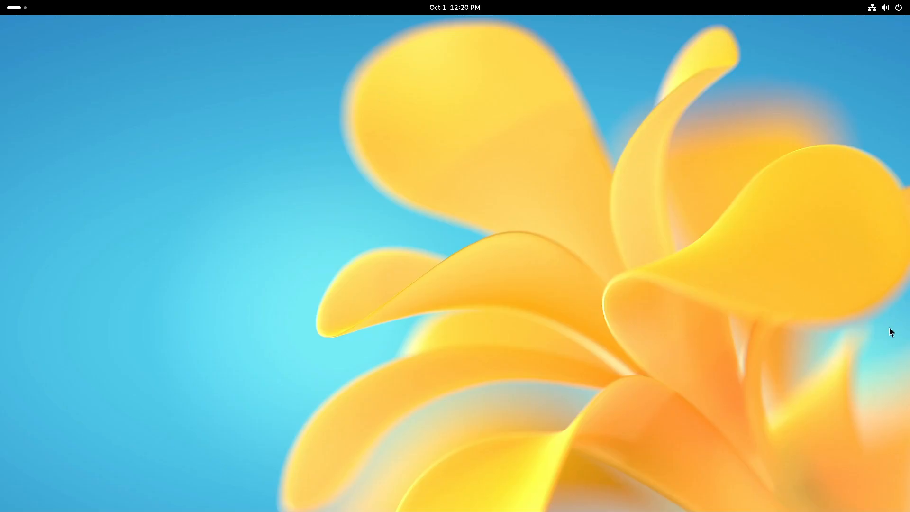